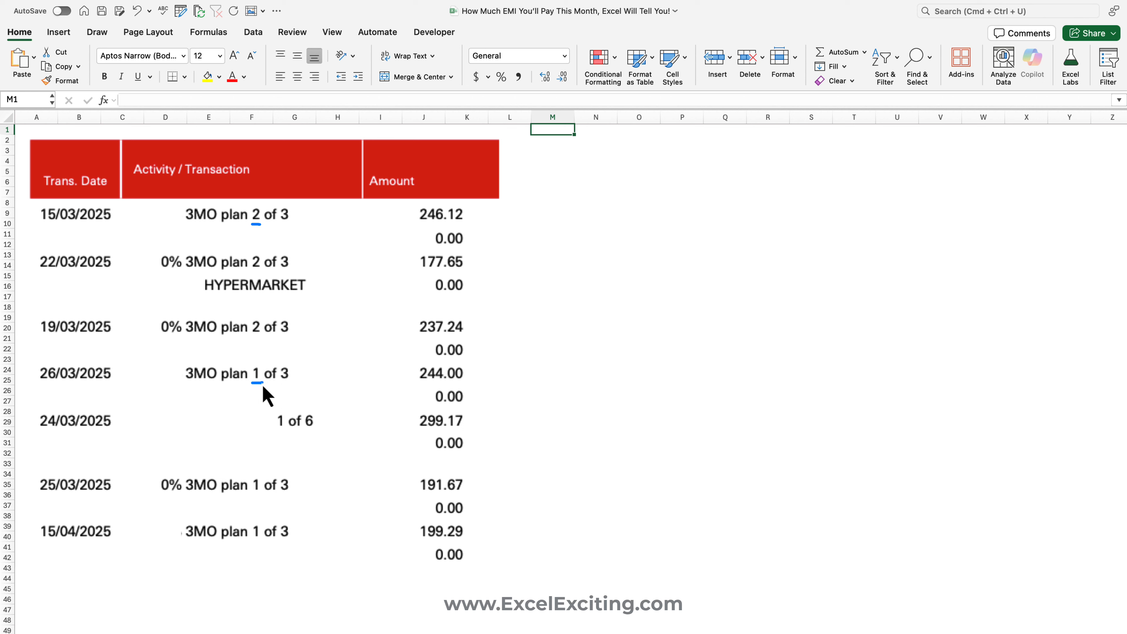
{"action": "mouse_move", "coordinate": [276, 435]}
{"action": "left_mouse_down"}
{"action": "mouse_move", "coordinate": [302, 434]}
{"action": "mouse_move", "coordinate": [316, 416]}
{"action": "left_mouse_up"}
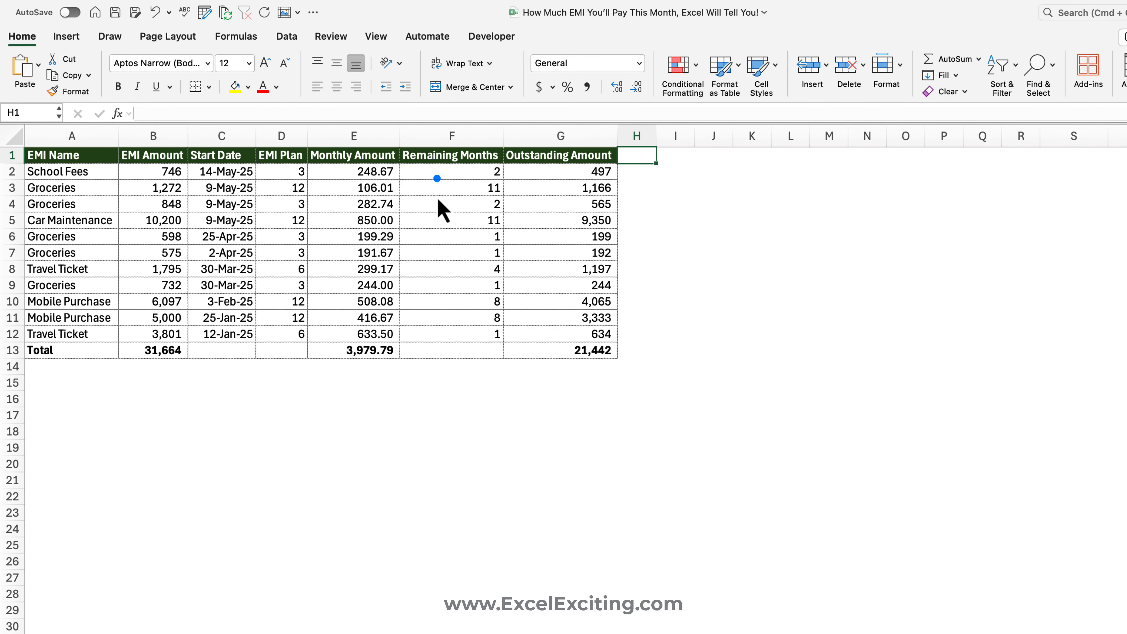
{"action": "left_click_drag", "start_coordinate": [437, 196], "coordinate": [470, 194]}
{"action": "mouse_move", "coordinate": [327, 205]}
{"action": "left_mouse_down"}
{"action": "mouse_move", "coordinate": [333, 218]}
{"action": "mouse_move", "coordinate": [349, 199]}
{"action": "left_mouse_up"}
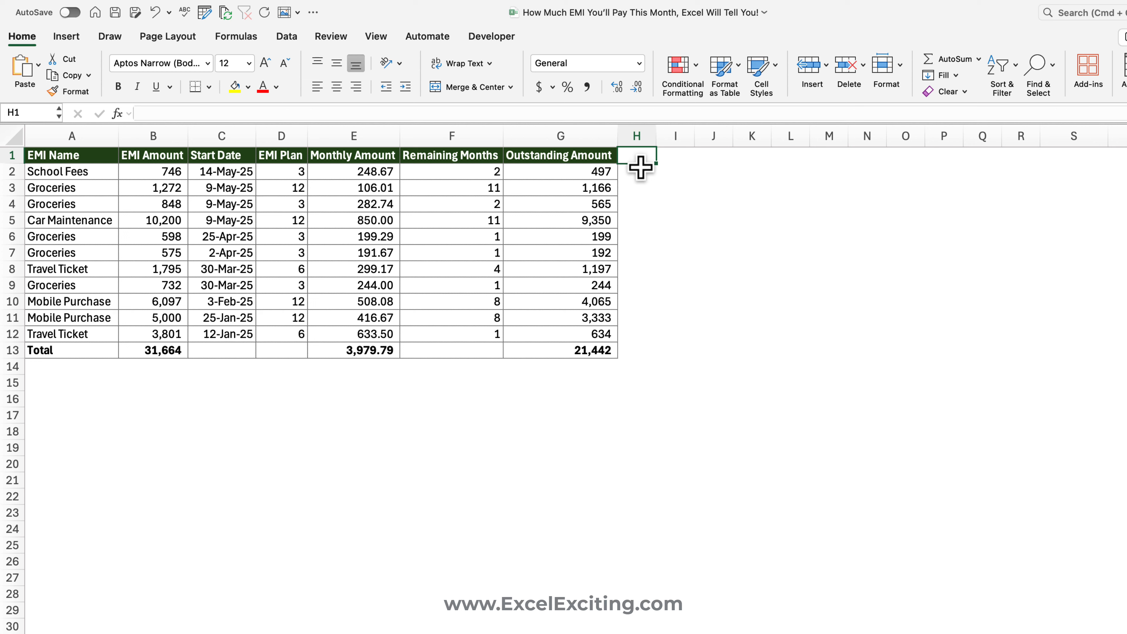
{"action": "left_click_drag", "start_coordinate": [644, 156], "coordinate": [1060, 147]}
{"action": "left_click_drag", "start_coordinate": [479, 175], "coordinate": [485, 333]}
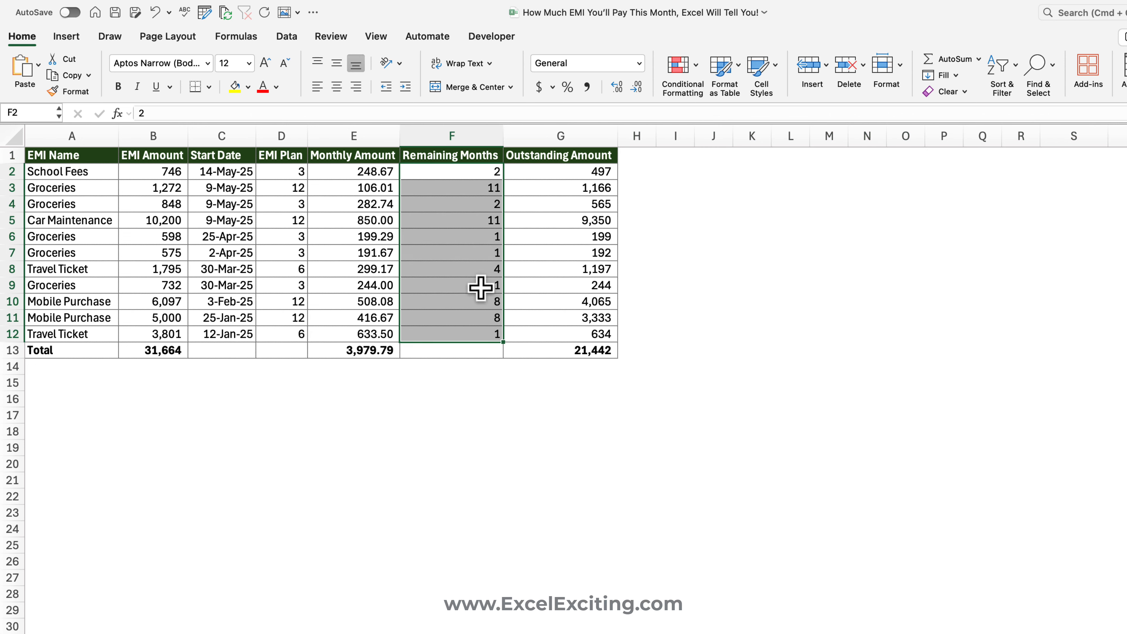
{"action": "left_click", "coordinate": [469, 181]}
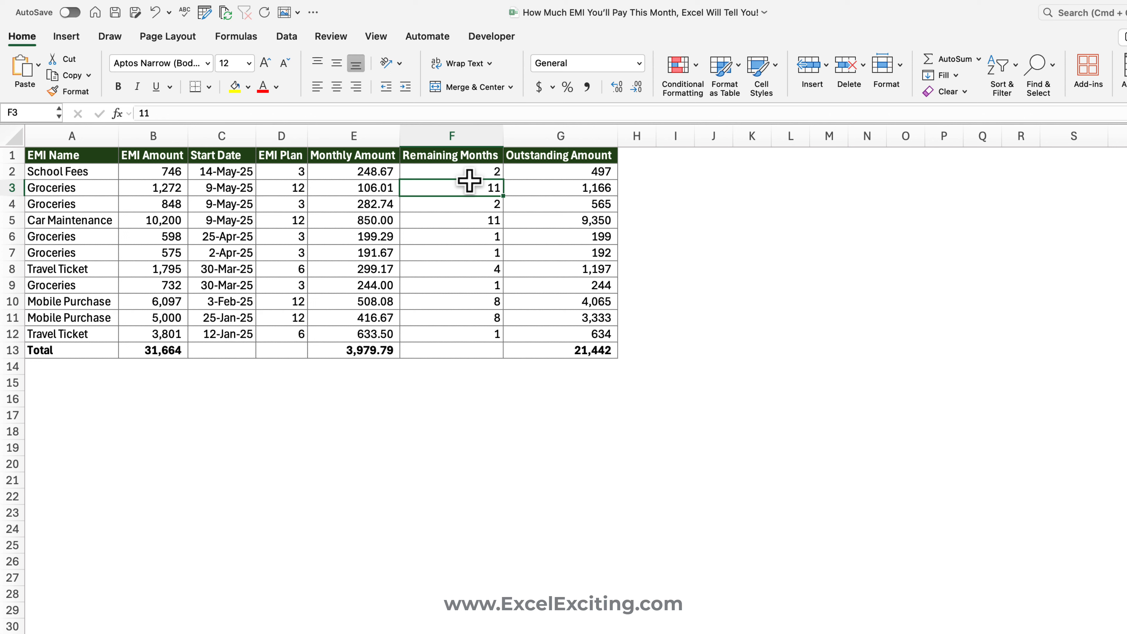
{"action": "left_click_drag", "start_coordinate": [640, 156], "coordinate": [1019, 148]}
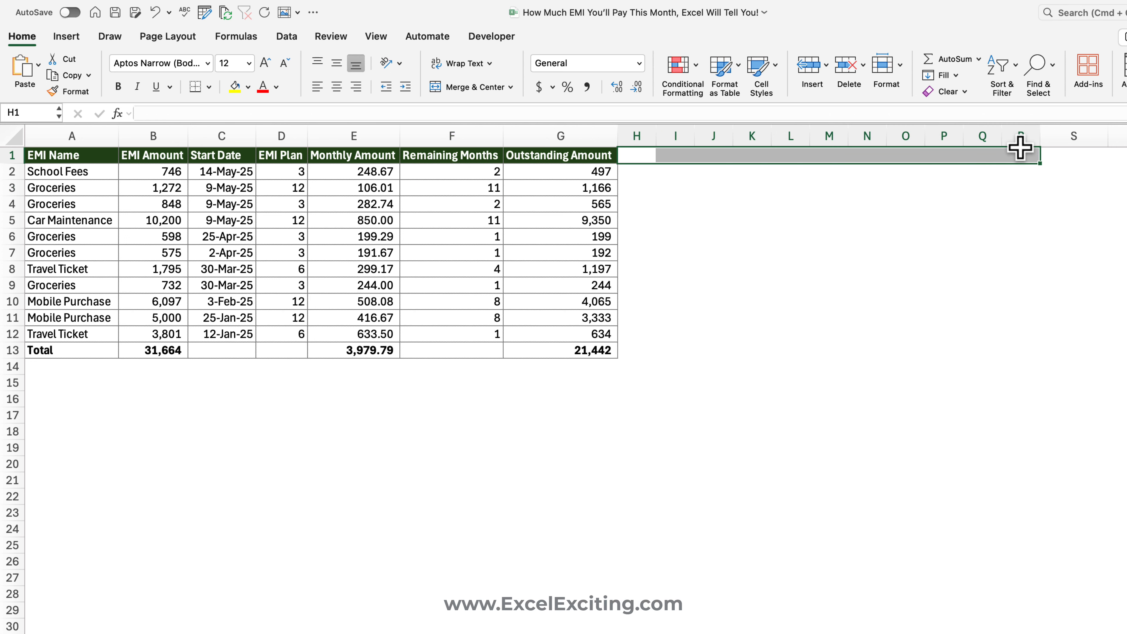
Step: Enter =MAX(F2:F12) in cell H1 to get the largest value in the Remaining Months column
{"action": "left_click", "coordinate": [643, 156]}
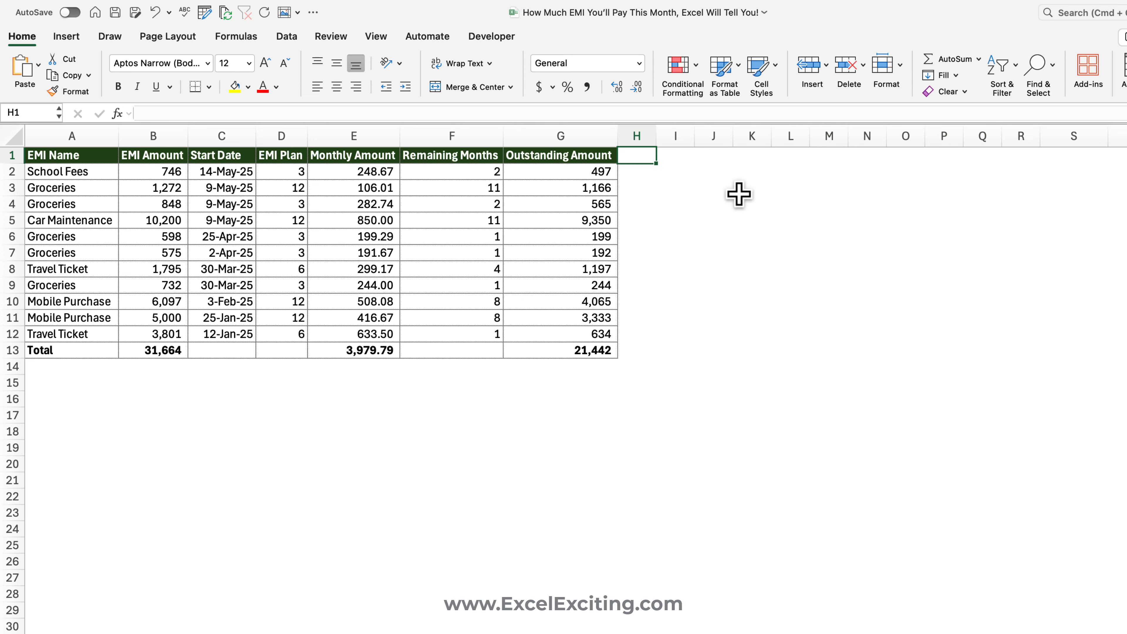
{"action": "type", "text": "=MAX("}
{"action": "key", "text": "Left"}
{"action": "key", "text": "Left"}
{"action": "key", "text": "Left"}
{"action": "key", "text": "Down"}
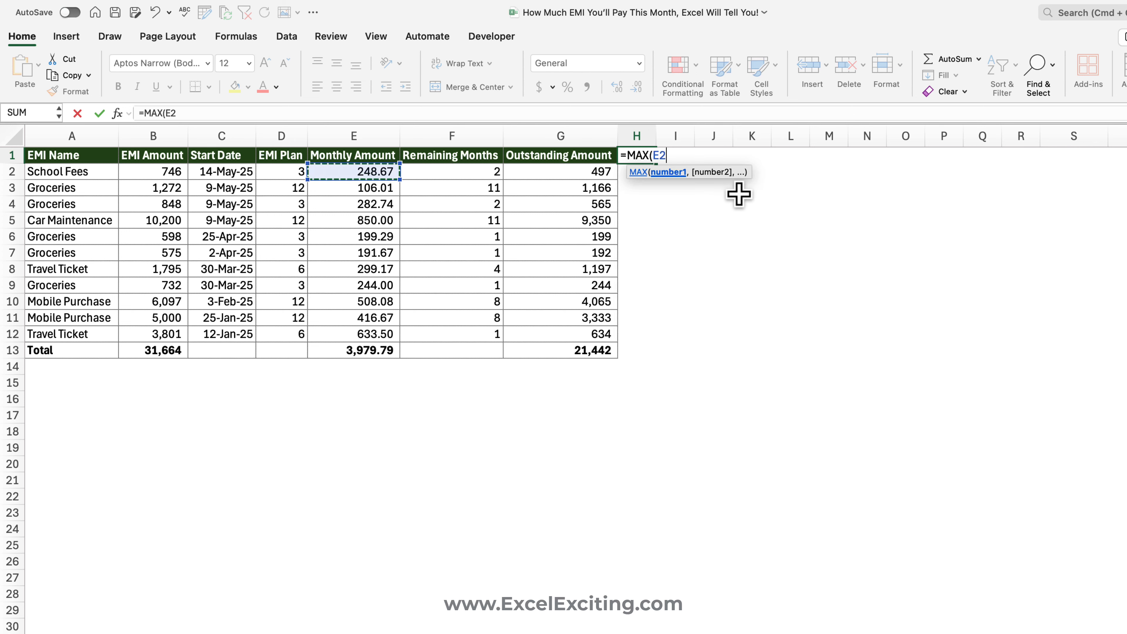
{"action": "key", "text": "Right"}
{"action": "key", "text": "shift+Down"}
{"action": "key", "text": "shift+Down"}
{"action": "key", "text": "shift+Down"}
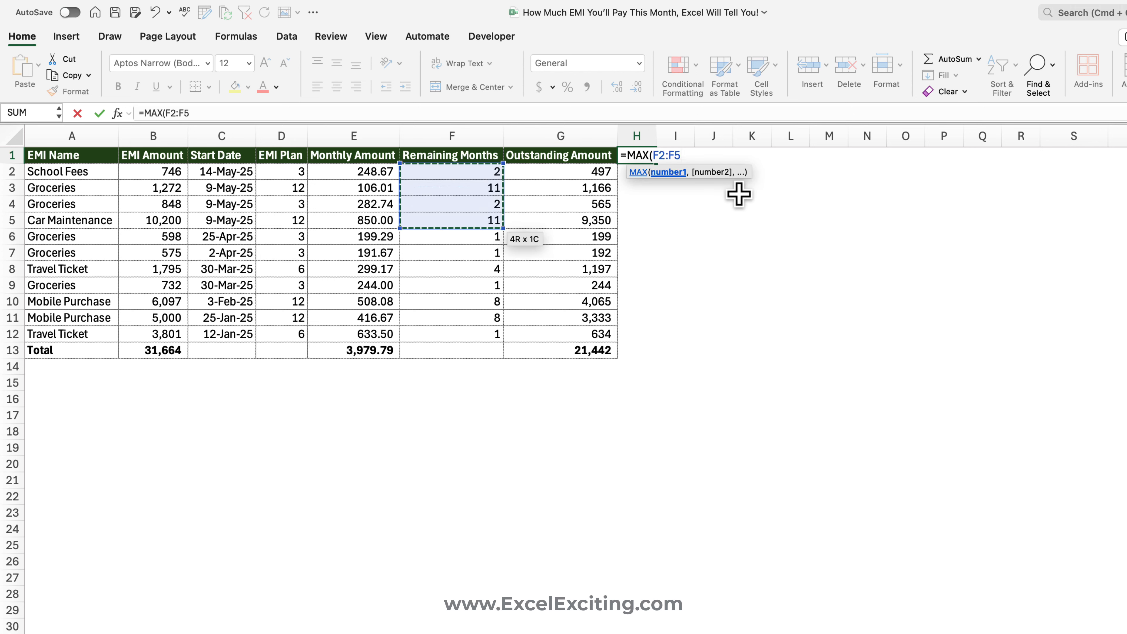
{"action": "key", "text": "ctrl+shift+Down"}
{"action": "type", "text": ")"}
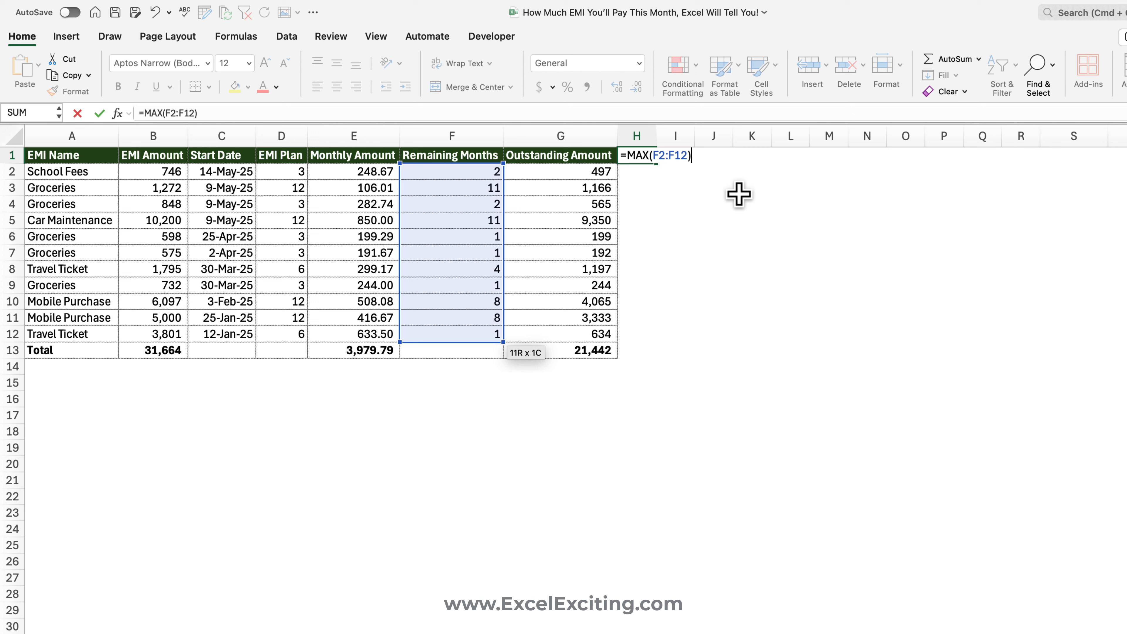
{"action": "key", "text": "Return"}
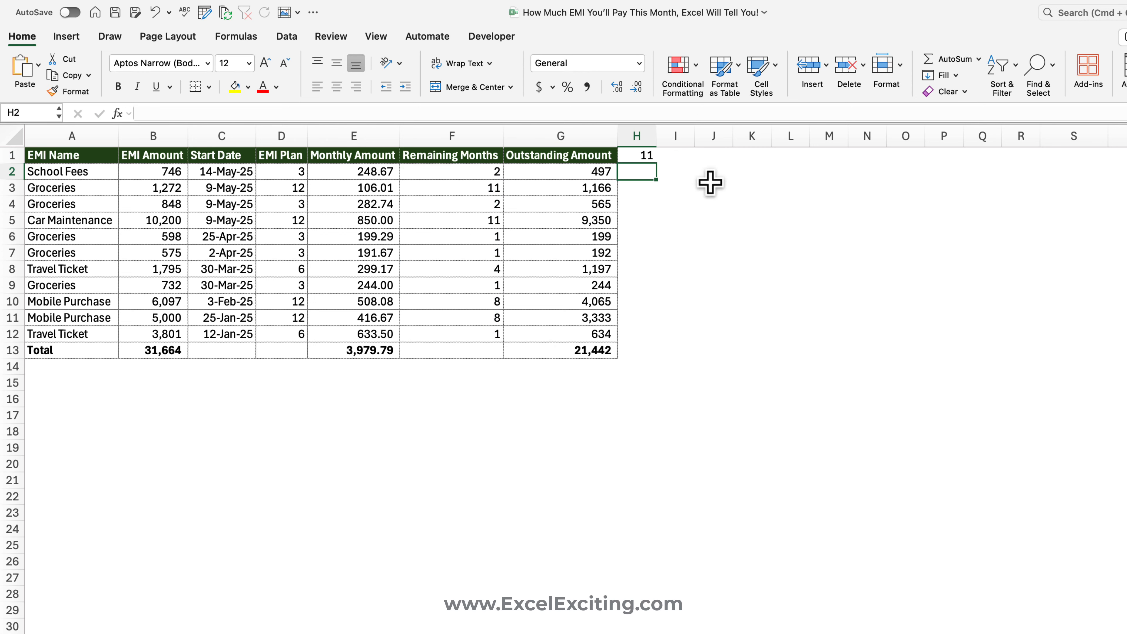
Step: Wrap the MAX formula in H1 in SEQUENCE, leaving the rows argument empty and using MAX(F2:F12) as the columns argument
{"action": "left_click", "coordinate": [649, 158]}
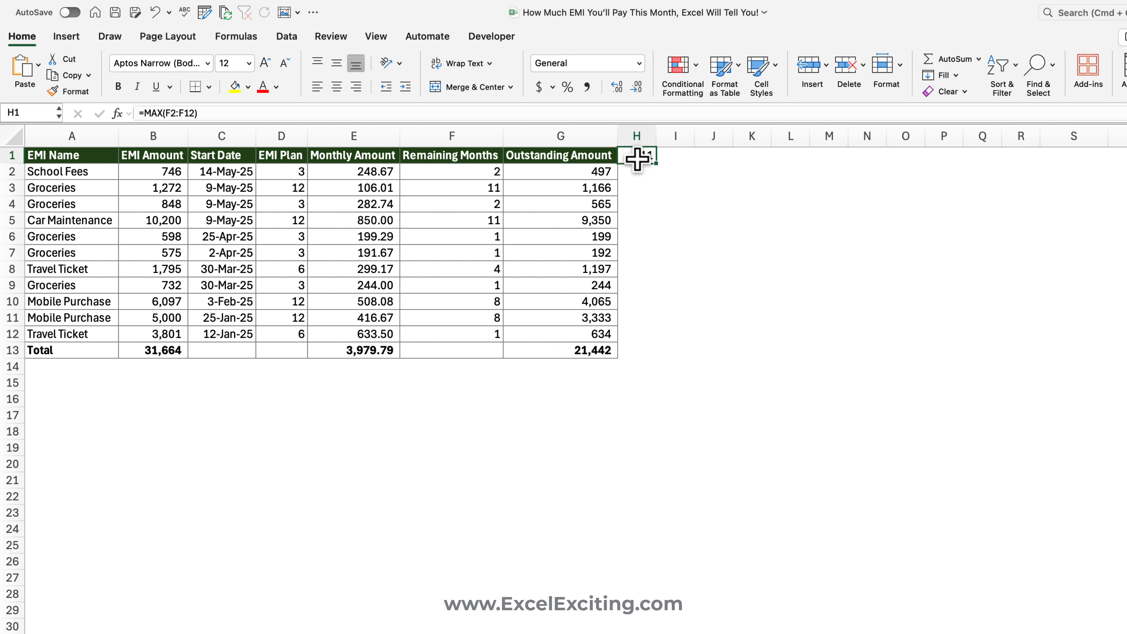
{"action": "double_click", "coordinate": [637, 156]}
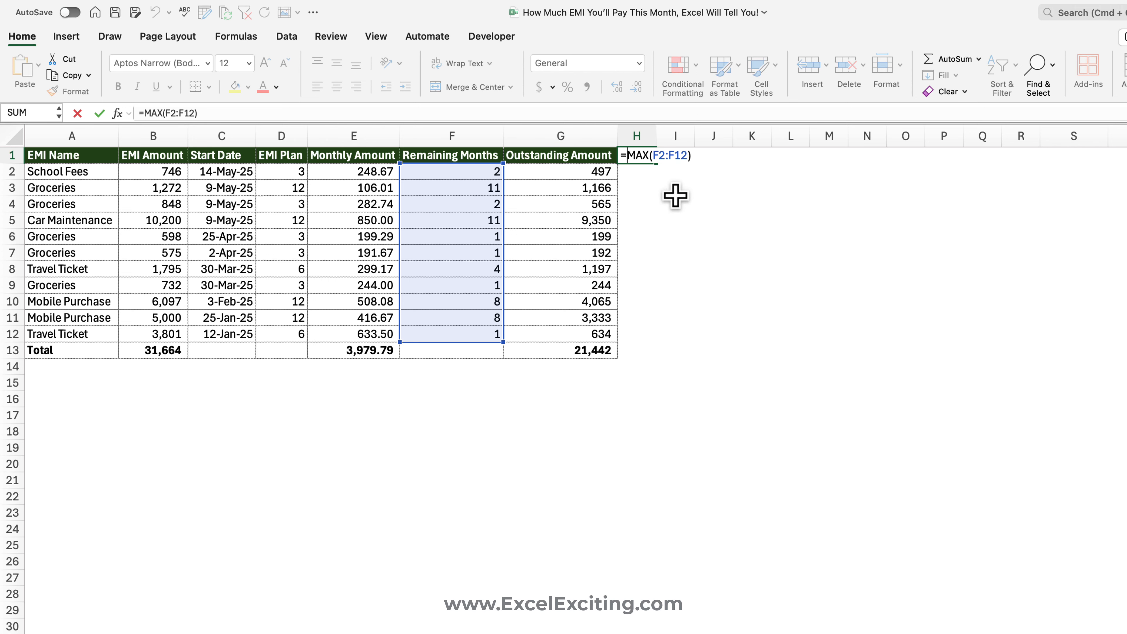
{"action": "type", "text": "se"}
{"action": "key", "text": "Down"}
{"action": "key", "text": "Down"}
{"action": "key", "text": "Down"}
{"action": "key", "text": "Down"}
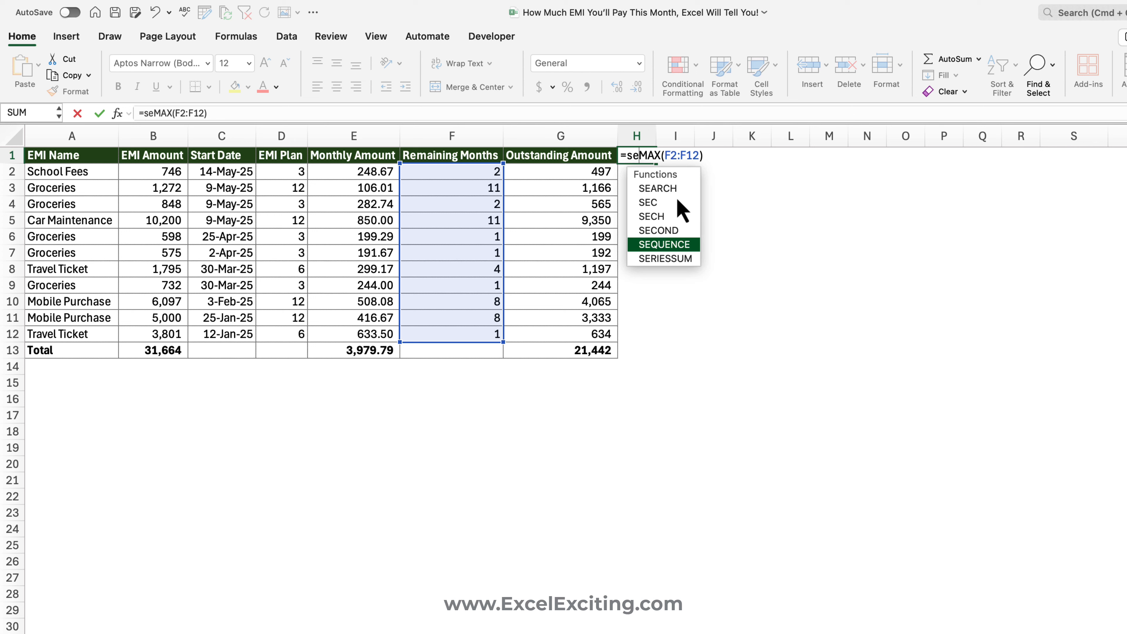
{"action": "key", "text": "Tab"}
{"action": "type", "text": ","}
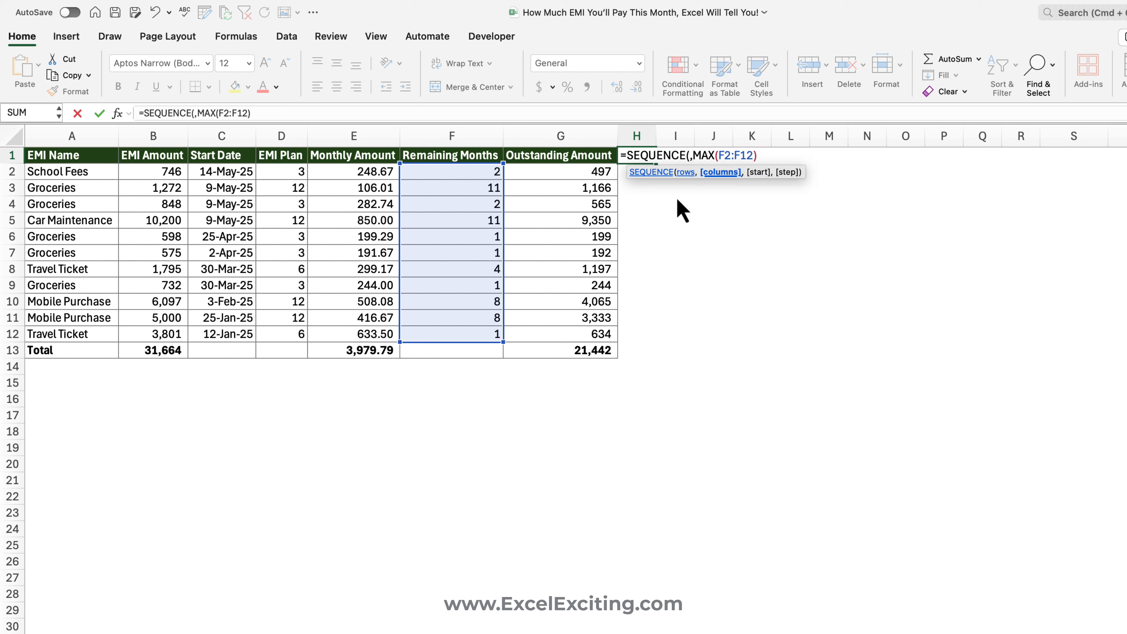
Step: Complete the SEQUENCE formula in H1 with start 0 and step 1, giving =SEQUENCE(,MAX(F2:F12),0,1)
{"action": "key", "text": "Left"}
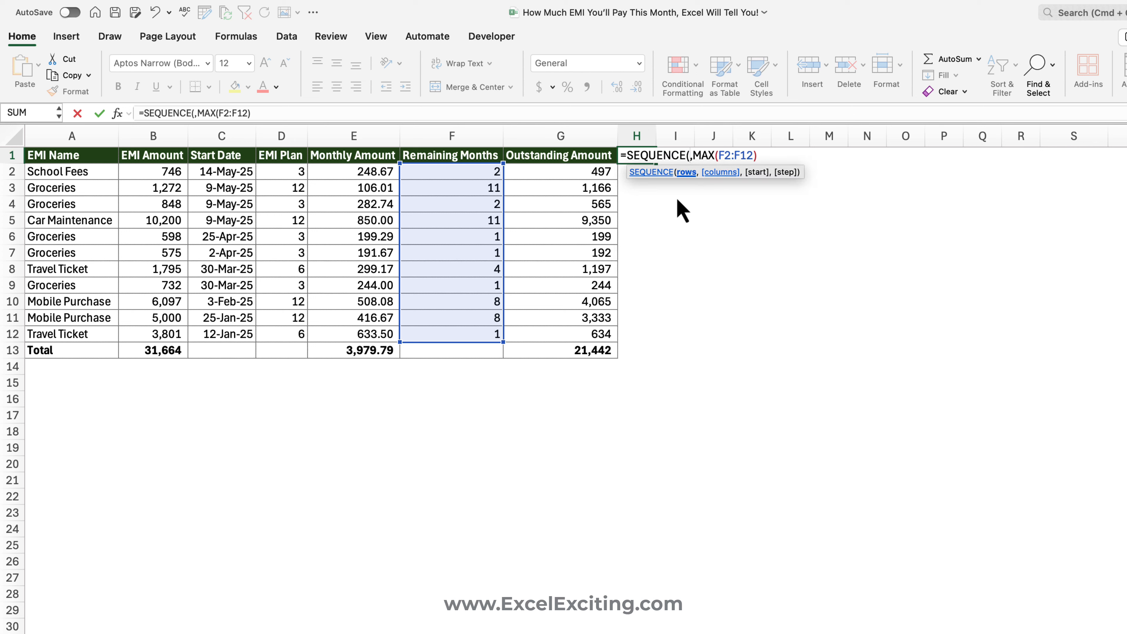
{"action": "key", "text": "Right"}
{"action": "key", "text": "Right"}
{"action": "key", "text": "Right"}
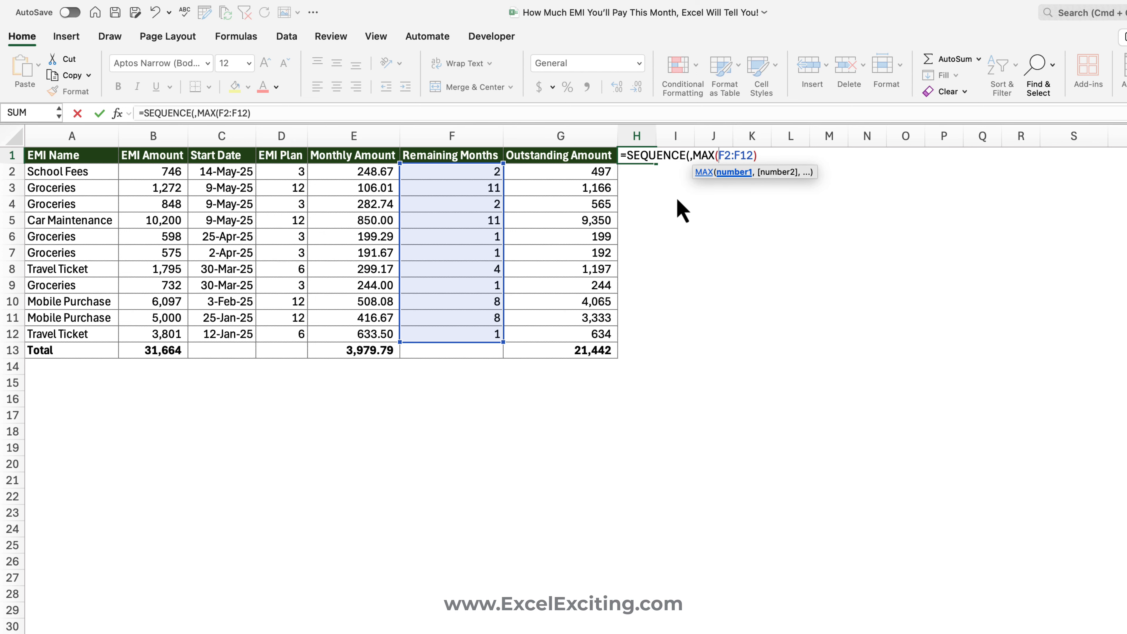
{"action": "key", "text": "Right"}
{"action": "key", "text": "Right"}
{"action": "key", "text": "Right"}
{"action": "key", "text": "Right"}
{"action": "key", "text": "Right"}
{"action": "type", "text": ","}
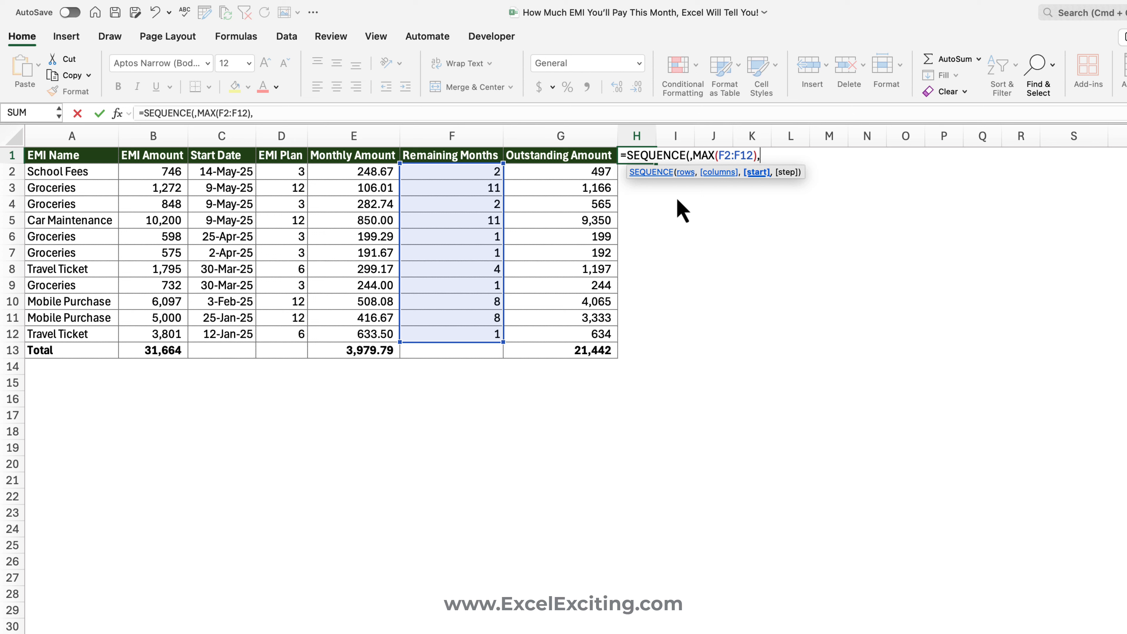
{"action": "type", "text": "0,1)"}
{"action": "key", "text": "Return"}
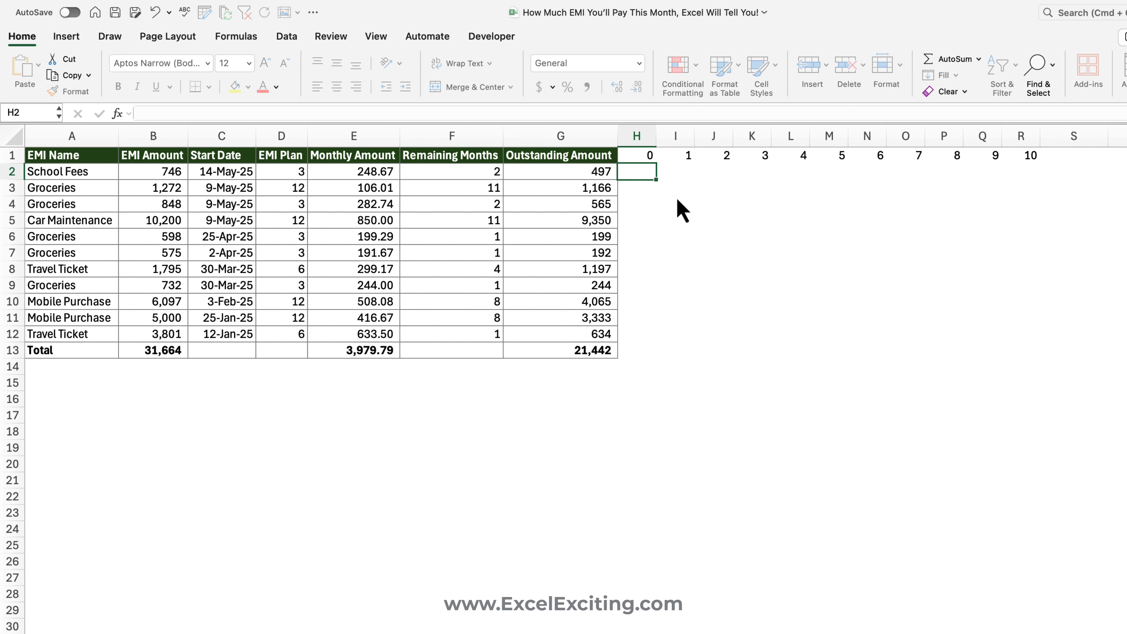
Step: Nest the SEQUENCE formula in H1 as the months argument of EOMONTH, giving =EOMONTH(TODAY(),SEQUENCE(,MAX(F2:F12),0,1))
{"action": "key", "text": "Up"}
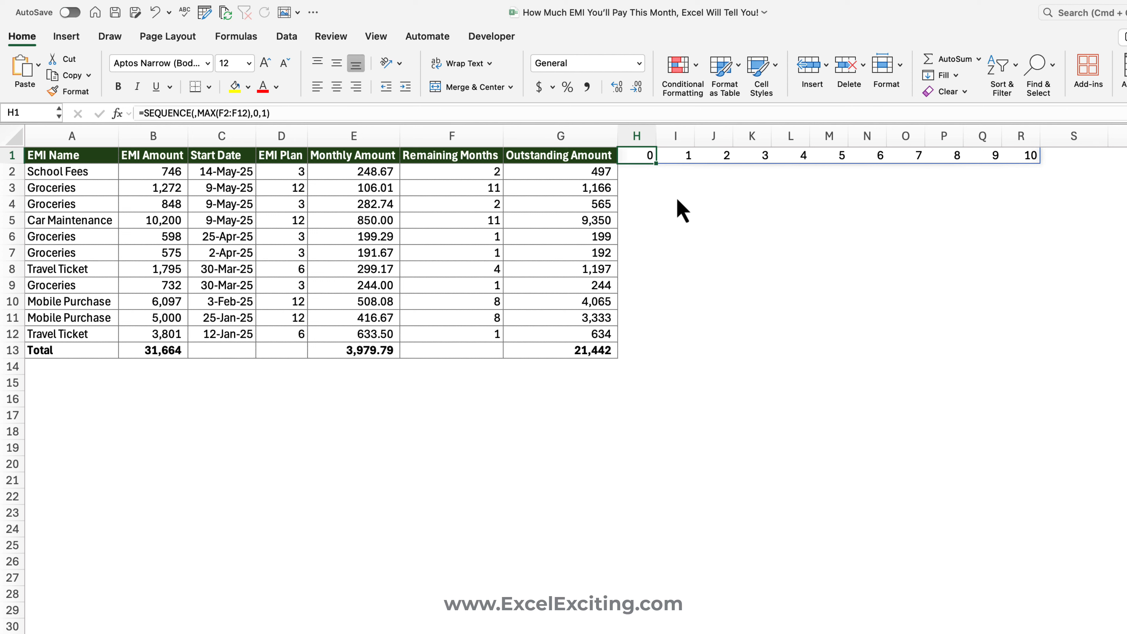
{"action": "key", "text": "F2"}
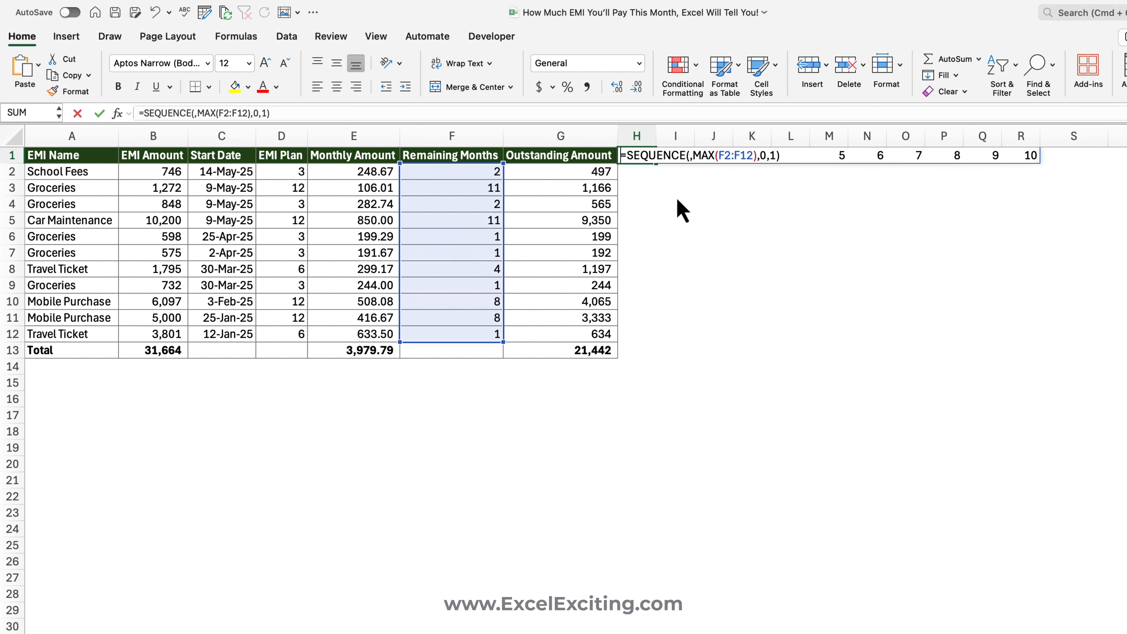
{"action": "key", "text": "shift+End"}
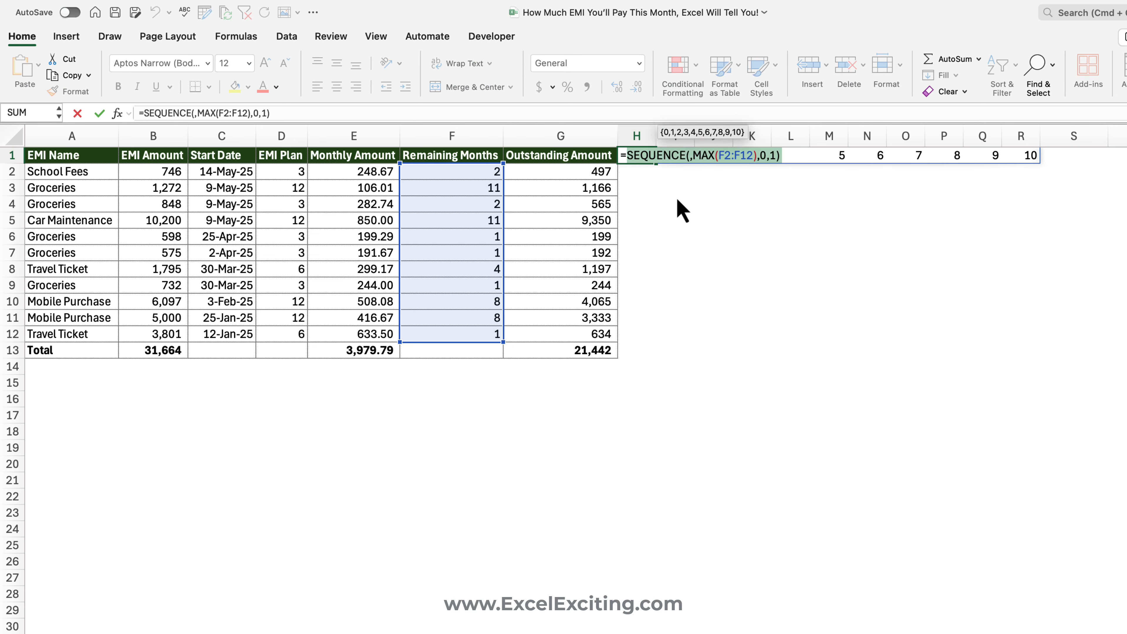
{"action": "key", "text": "super+x"}
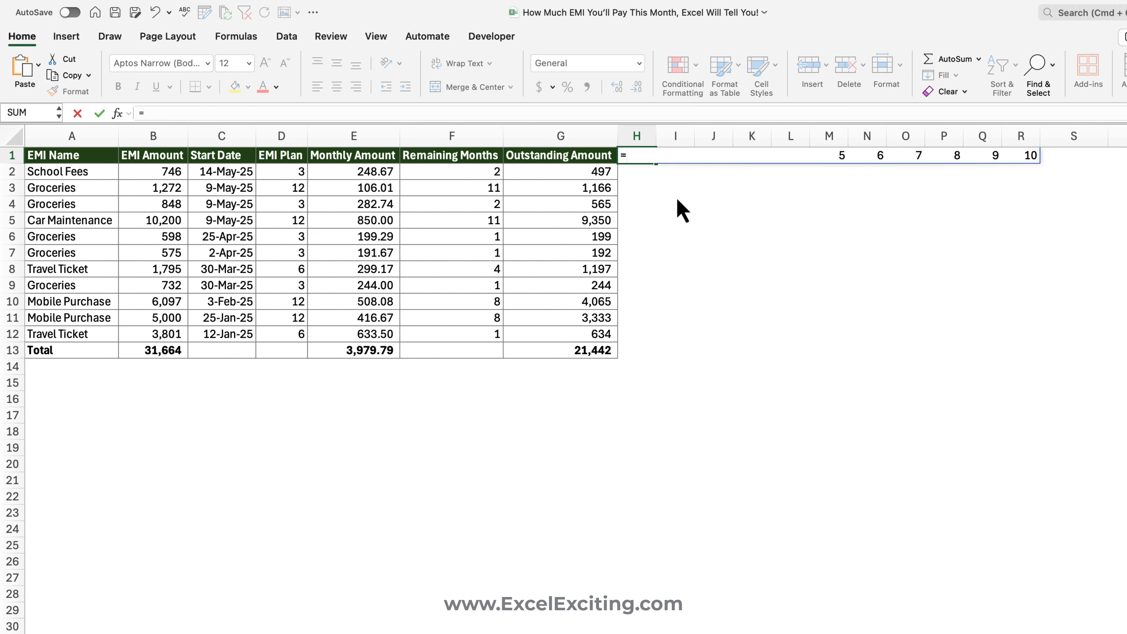
{"action": "type", "text": "eom"}
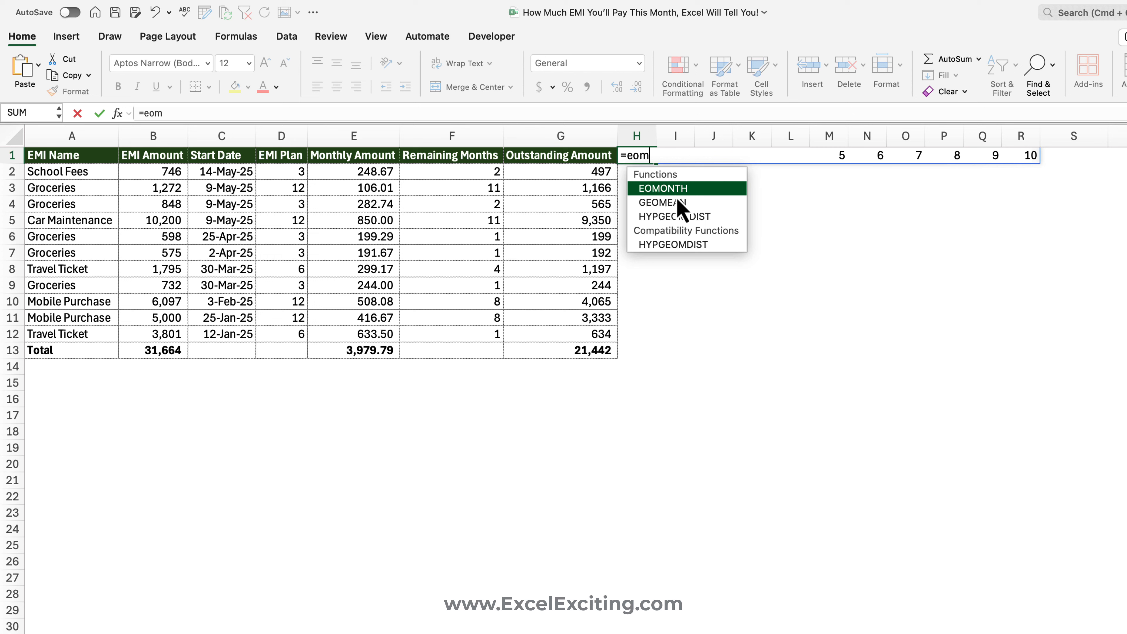
{"action": "key", "text": "Tab"}
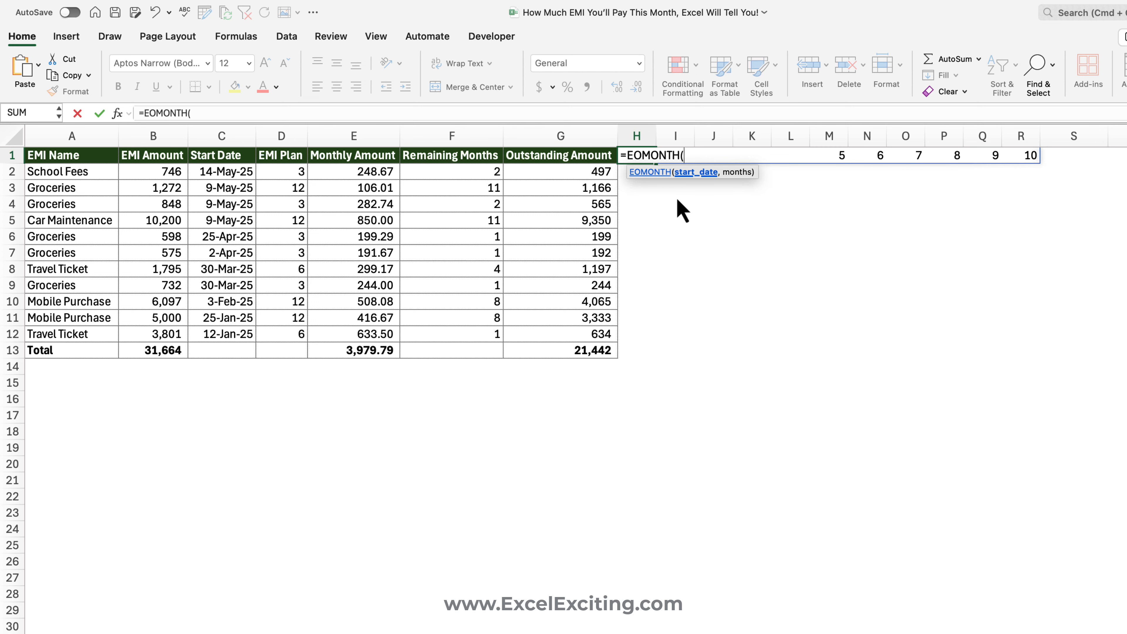
{"action": "type", "text": "tod"}
{"action": "key", "text": "Tab"}
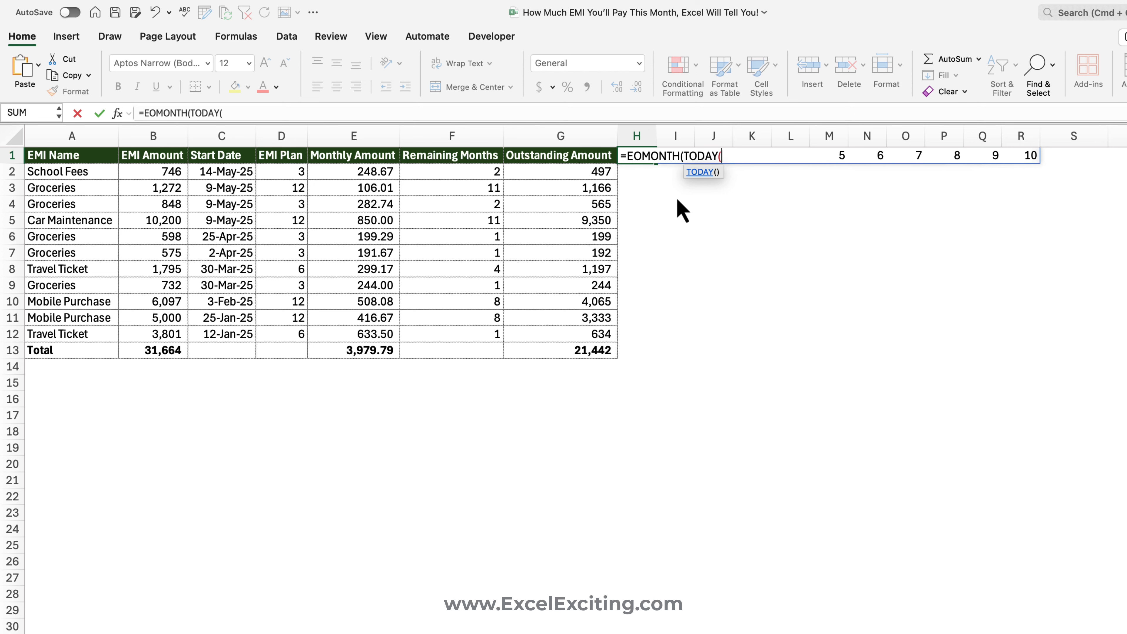
{"action": "type", "text": "),"}
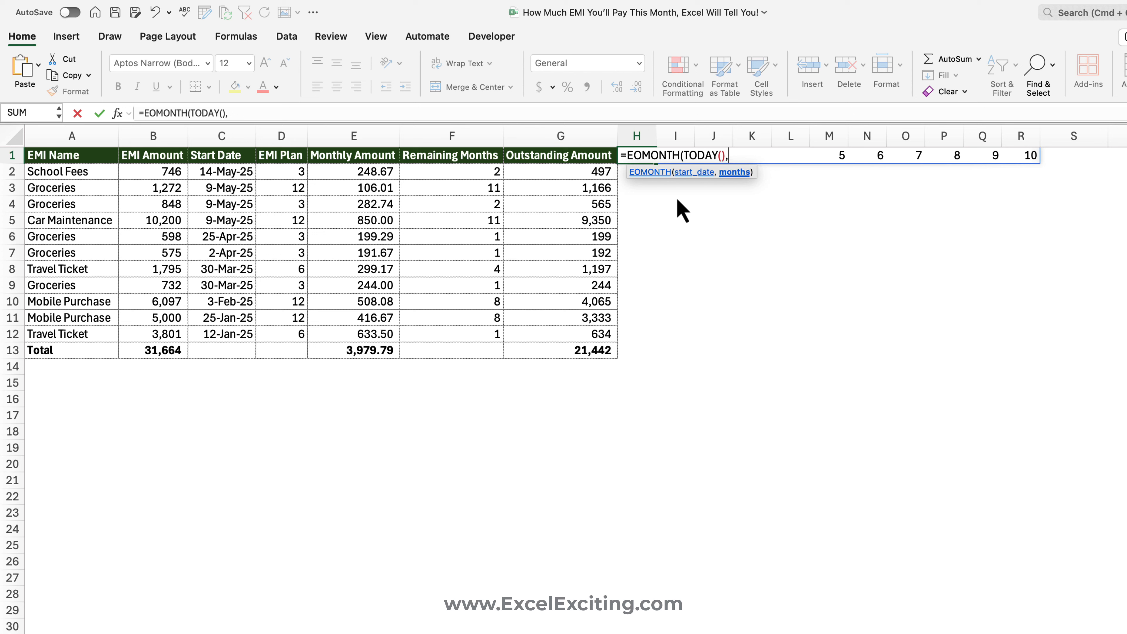
{"action": "key", "text": "super+v"}
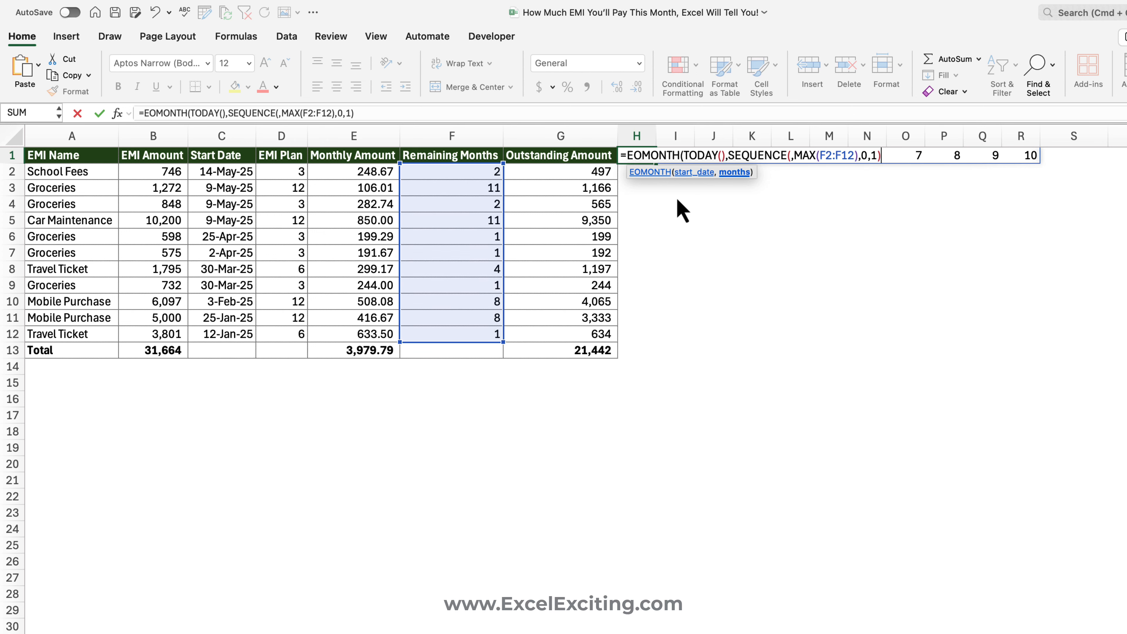
{"action": "type", "text": ")"}
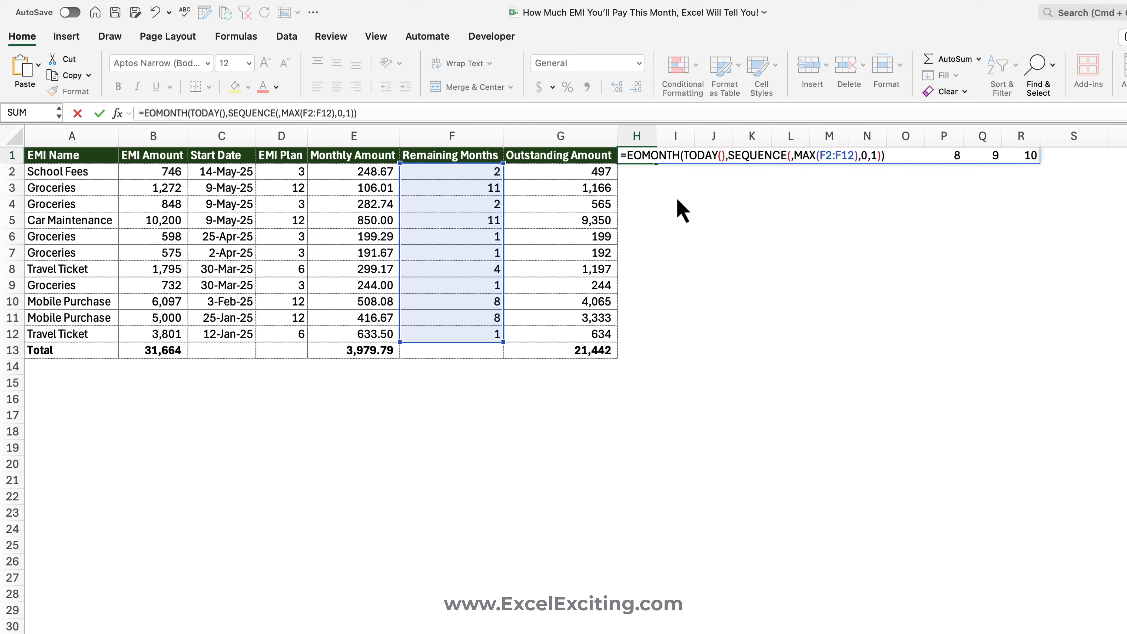
{"action": "key", "text": "Return"}
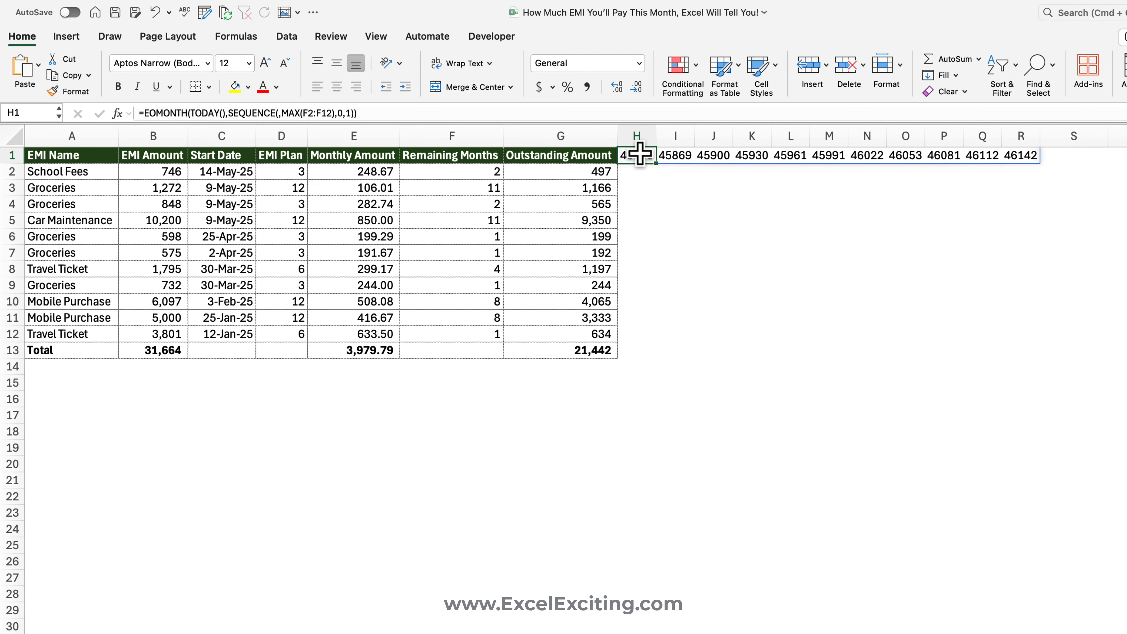
Step: Format the spilled month-end values in H1:R1 as dates of the type Mar-12
{"action": "left_click_drag", "start_coordinate": [646, 155], "coordinate": [1028, 155]}
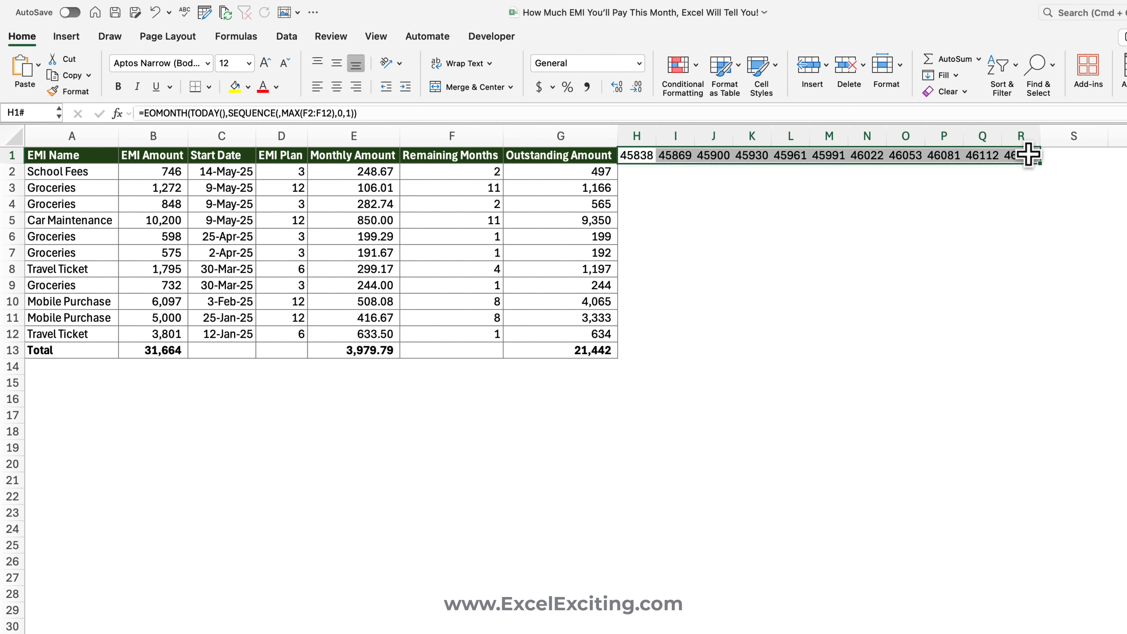
{"action": "left_click", "coordinate": [639, 63]}
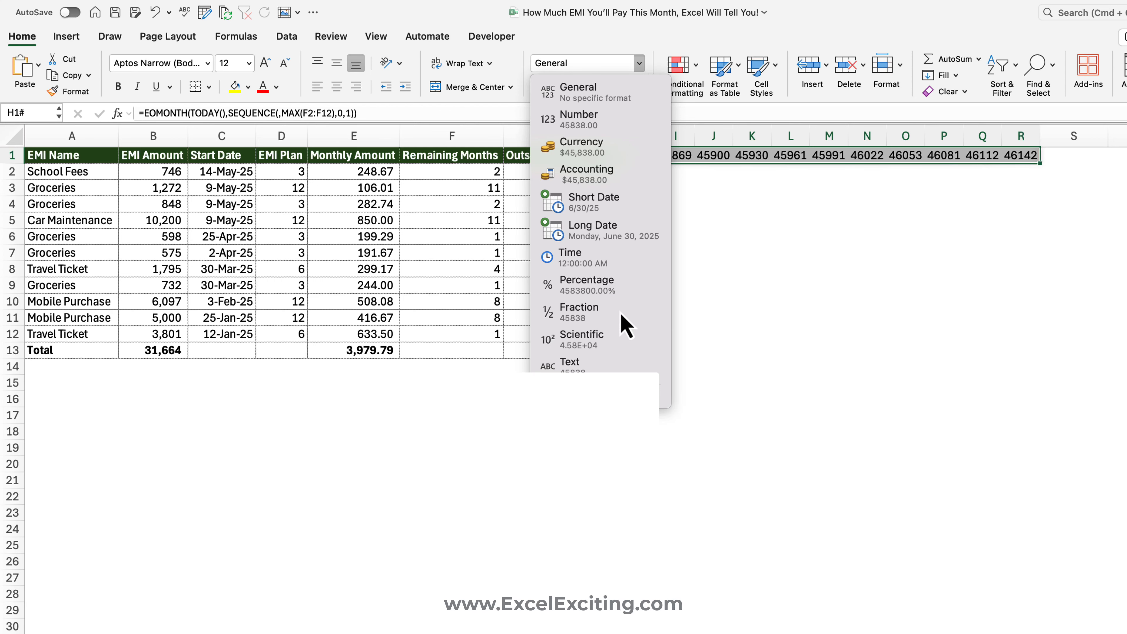
{"action": "left_click", "coordinate": [622, 397]}
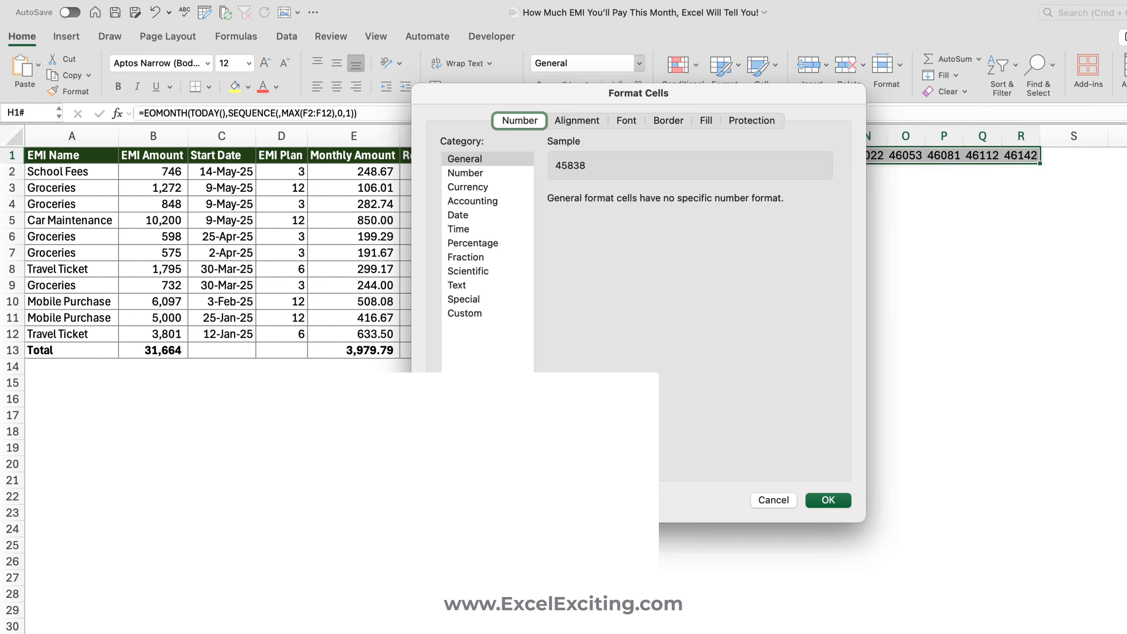
{"action": "left_click", "coordinate": [461, 217]}
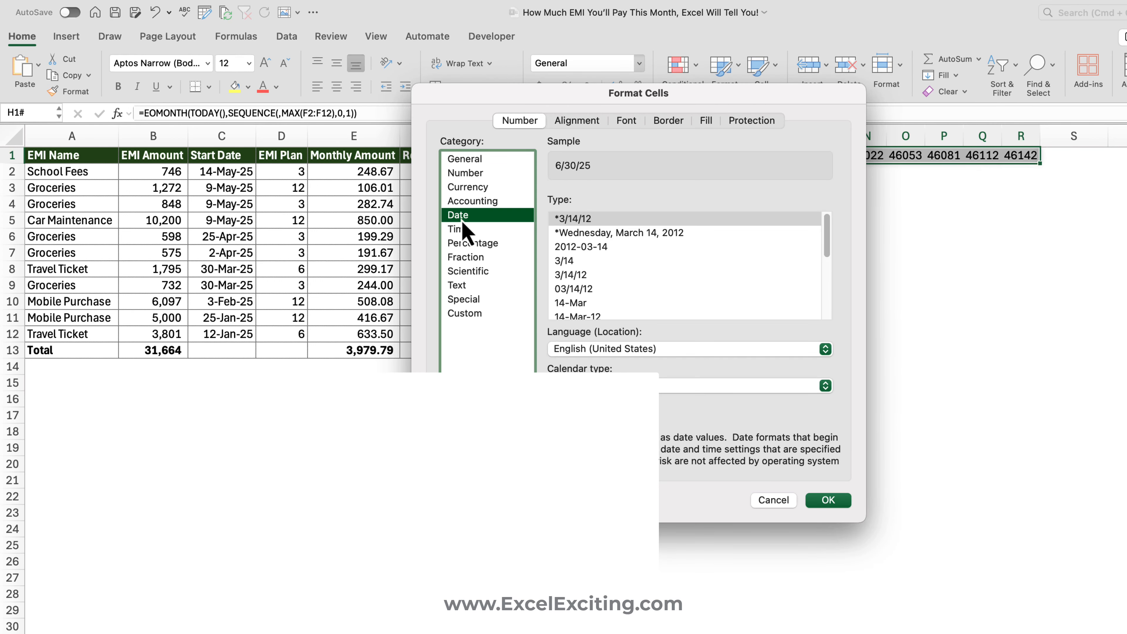
{"action": "left_click_drag", "start_coordinate": [829, 227], "coordinate": [828, 275]}
{"action": "left_click", "coordinate": [571, 291]}
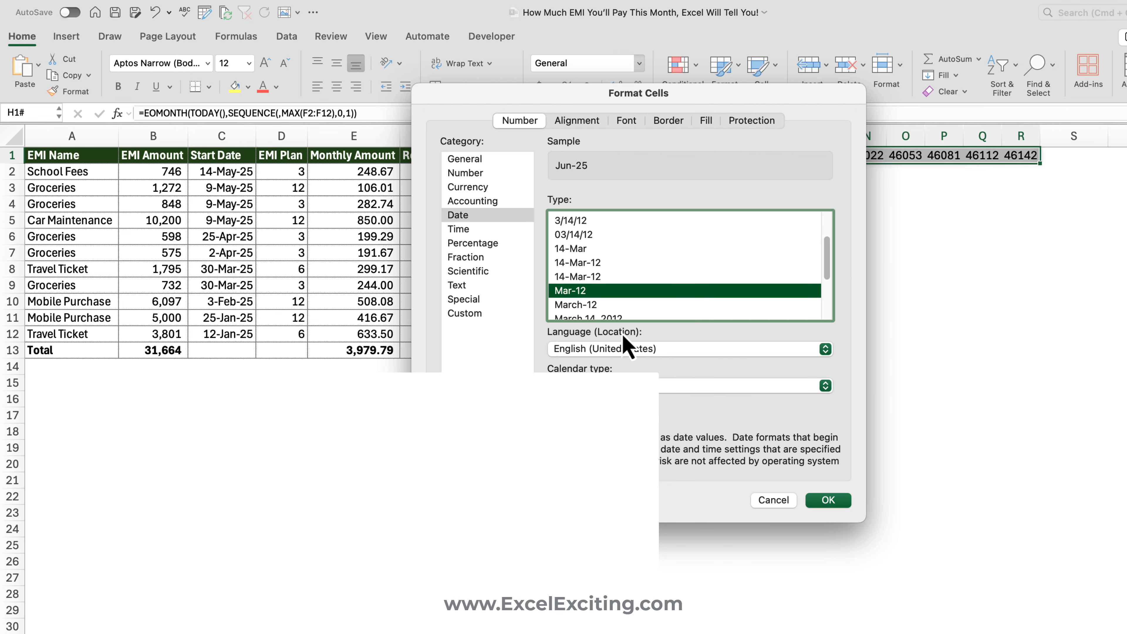
{"action": "left_click", "coordinate": [828, 500]}
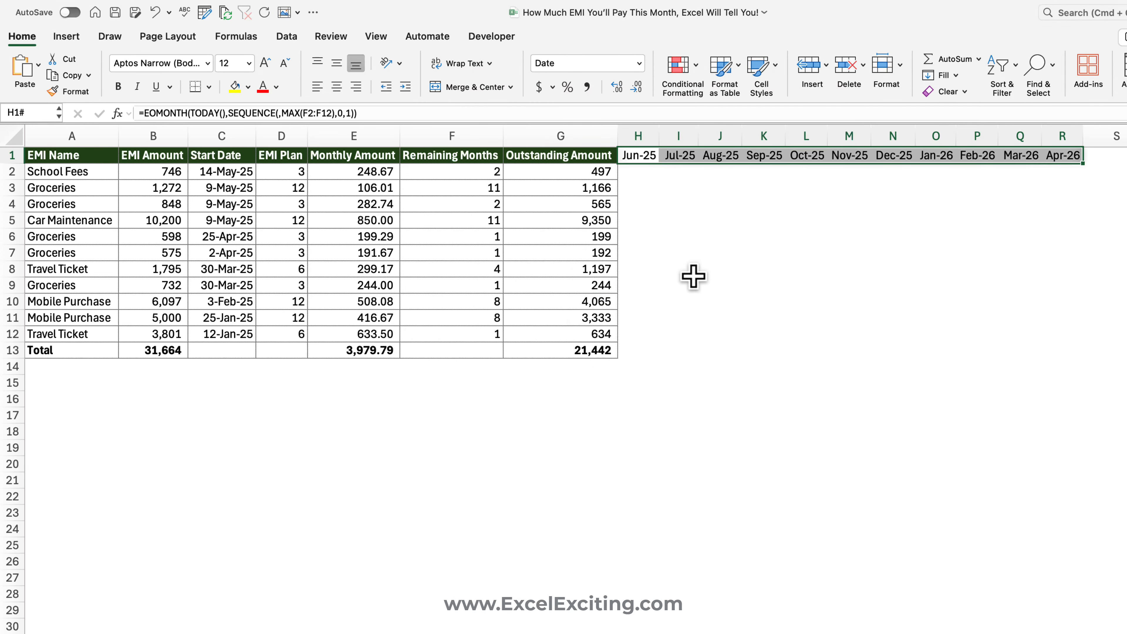
{"action": "left_click", "coordinate": [639, 173]}
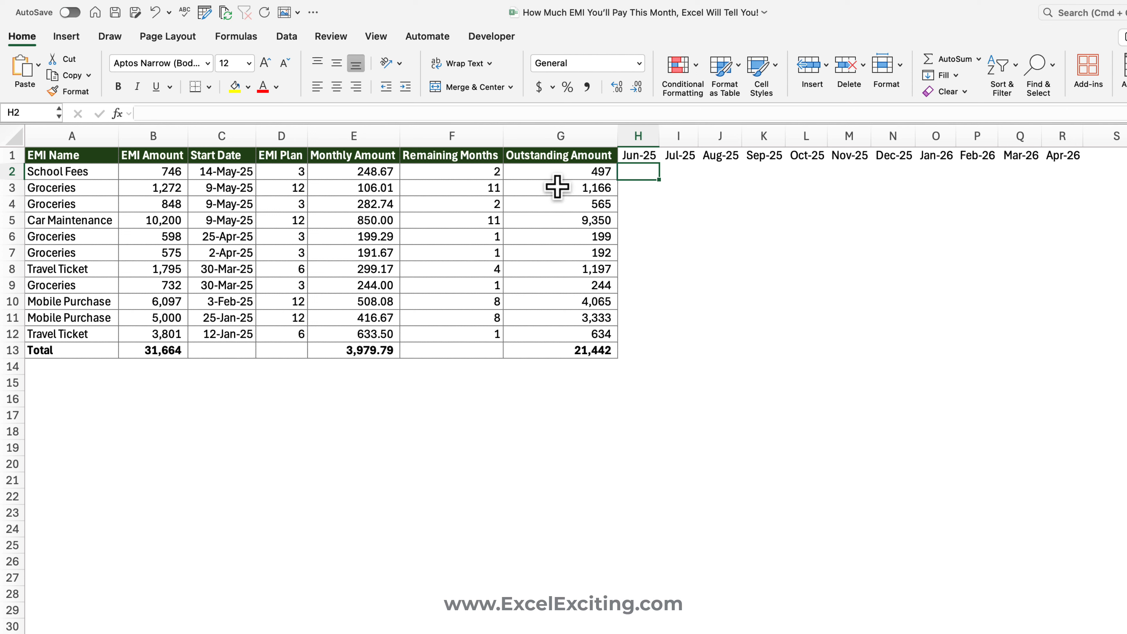
{"action": "left_click", "coordinate": [488, 173]}
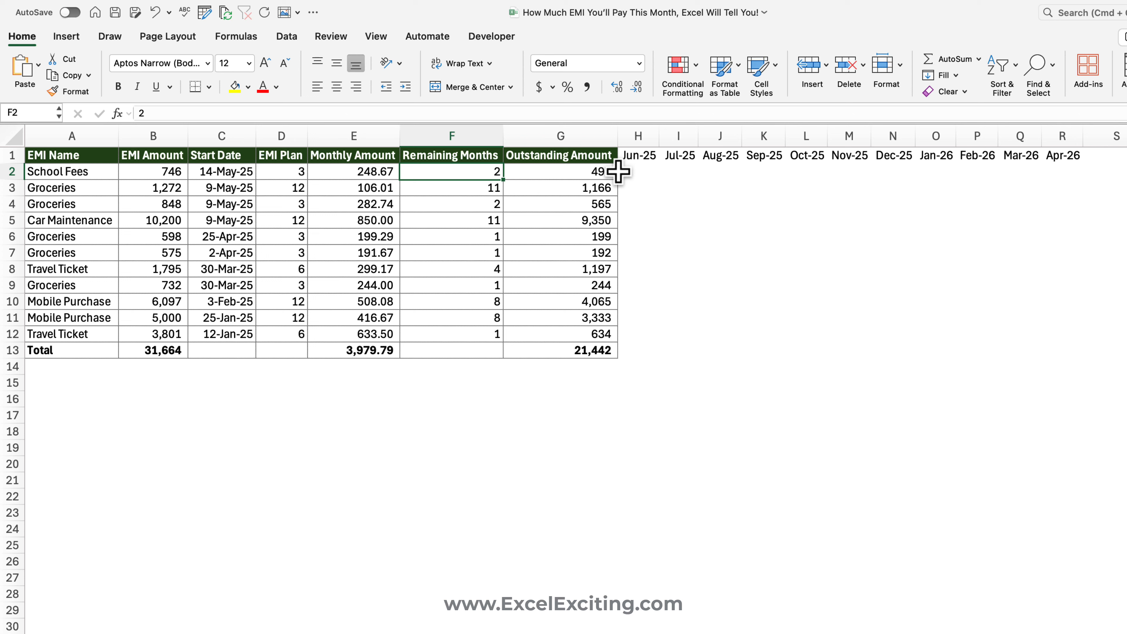
{"action": "left_click", "coordinate": [393, 174]}
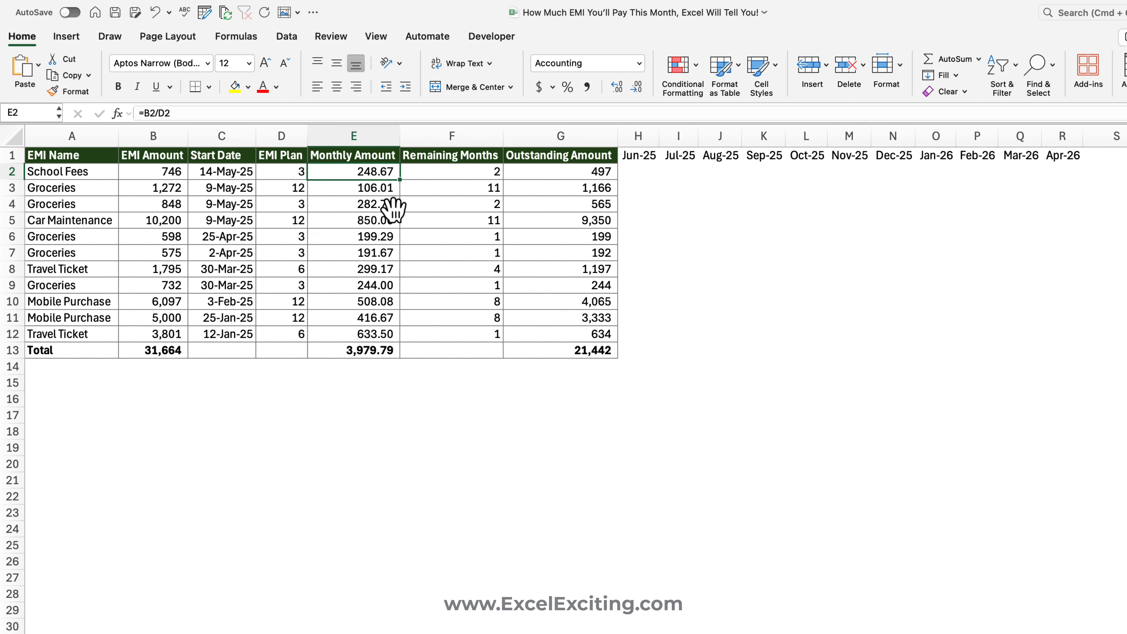
{"action": "left_click", "coordinate": [643, 172]}
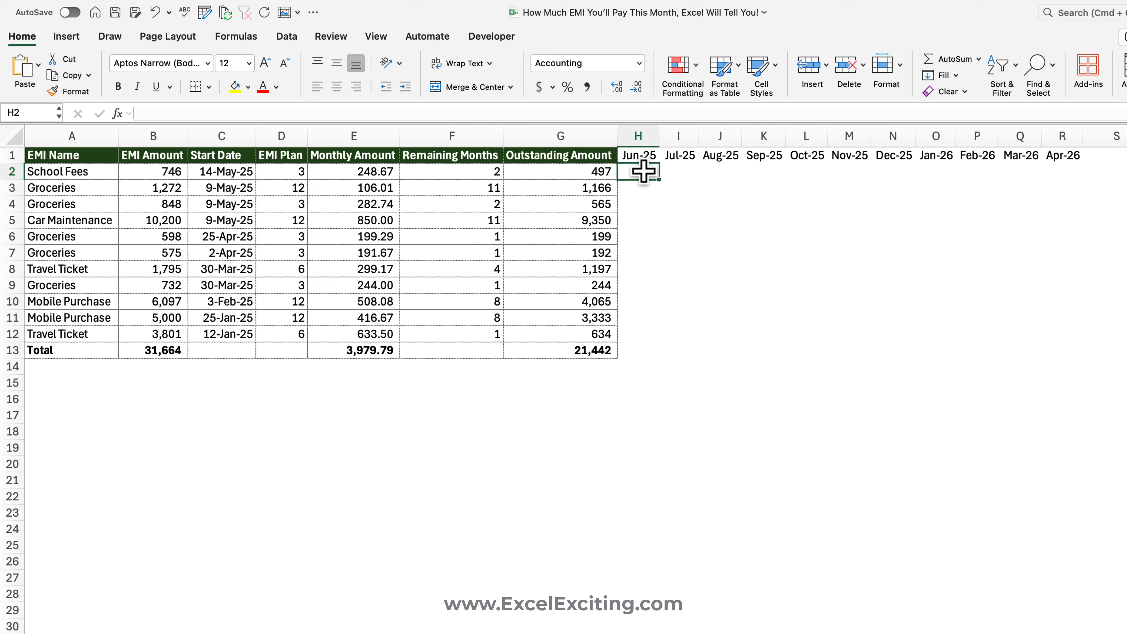
{"action": "left_click", "coordinate": [675, 173]}
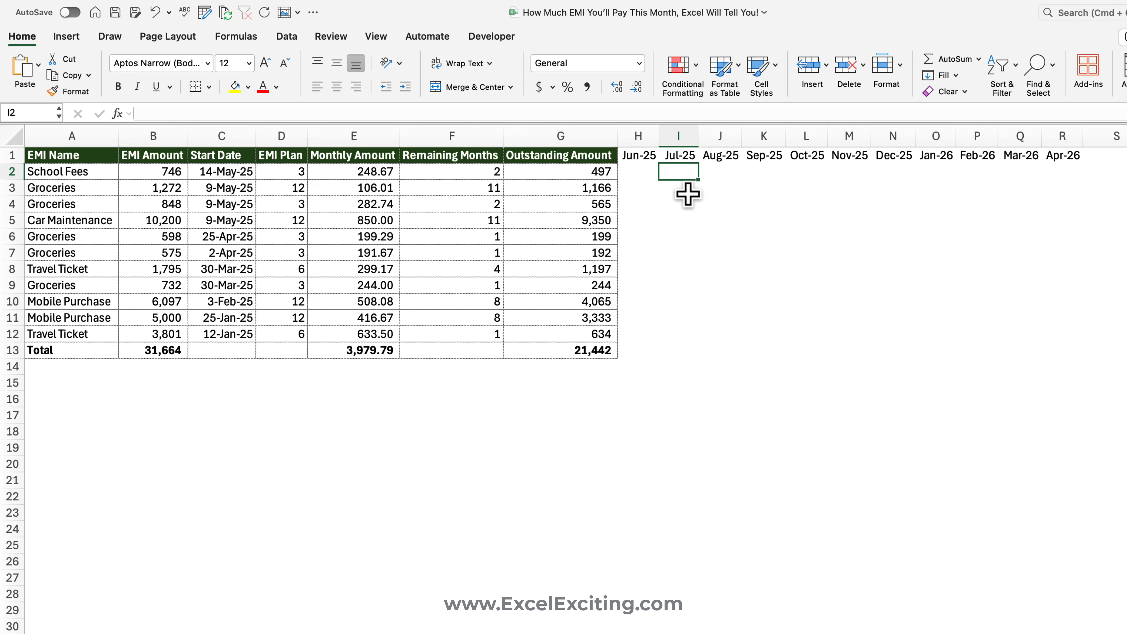
Step: Enter =SEQUENCE(,F2,,1) in H2, using the remaining months in F2 as the number of columns
{"action": "key", "text": "Left"}
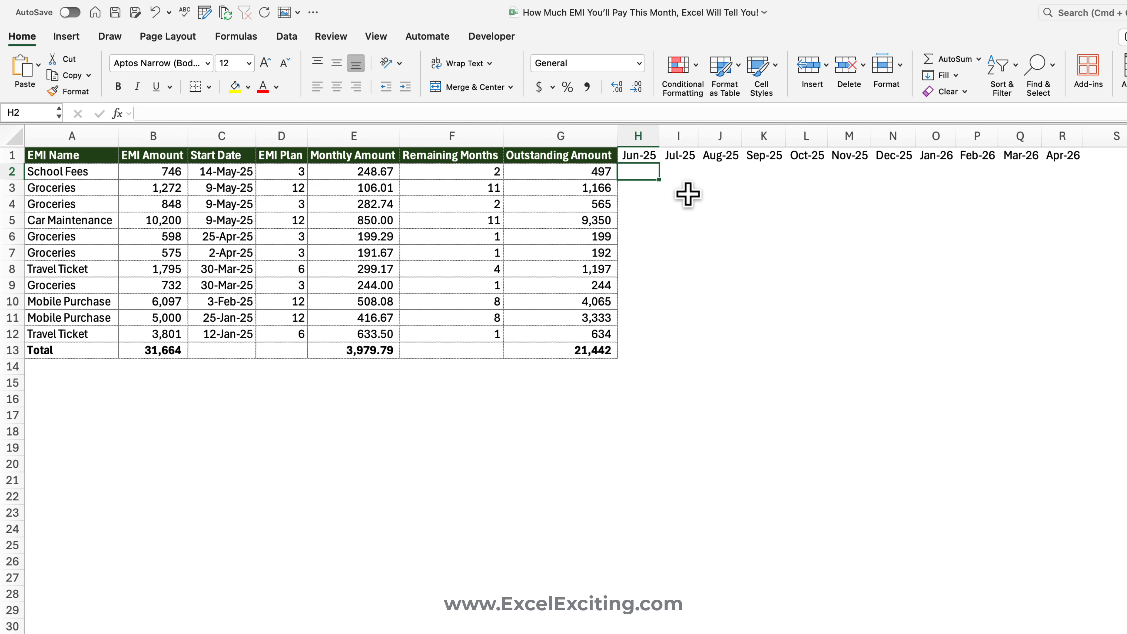
{"action": "type", "text": "=se"}
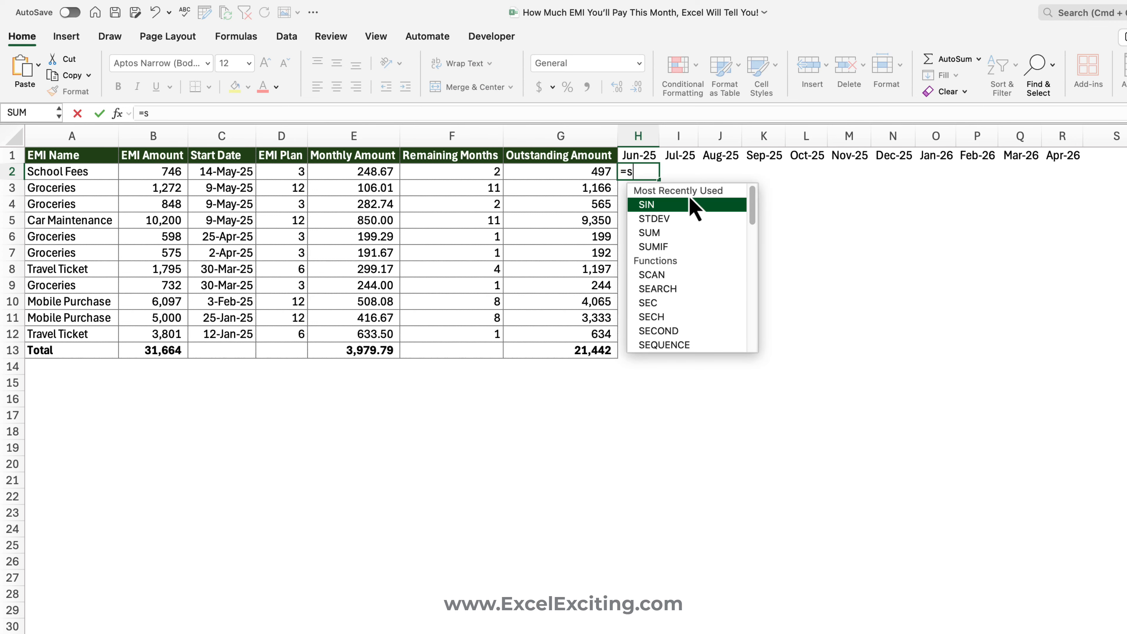
{"action": "key", "text": "Down"}
{"action": "key", "text": "Down"}
{"action": "key", "text": "Down"}
{"action": "key", "text": "Tab"}
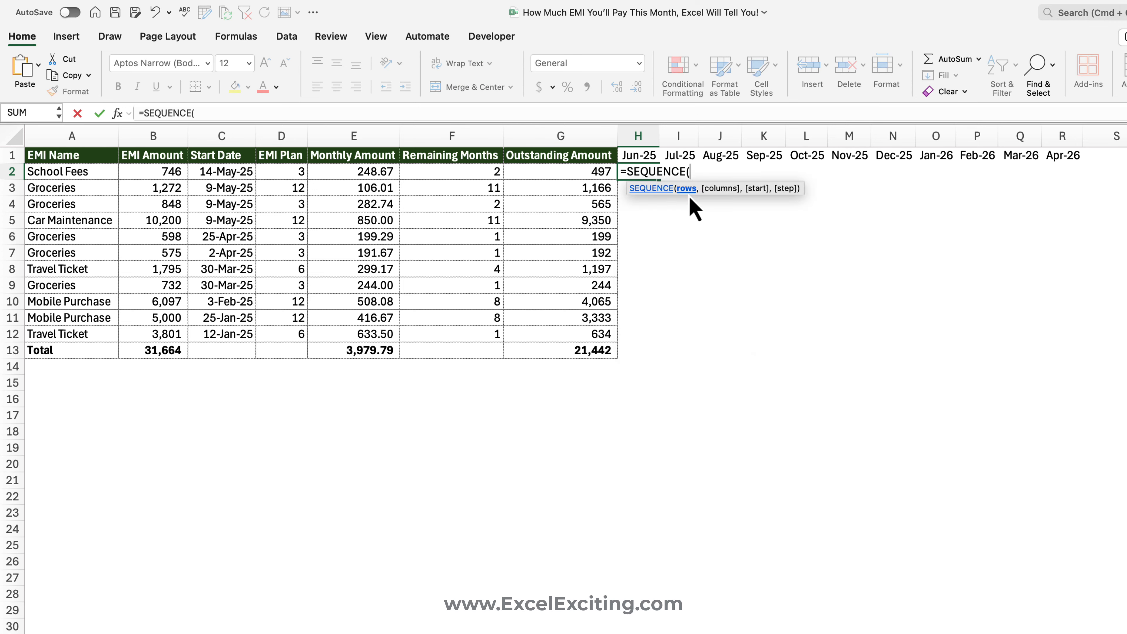
{"action": "key", "text": "Left"}
{"action": "key", "text": "Left"}
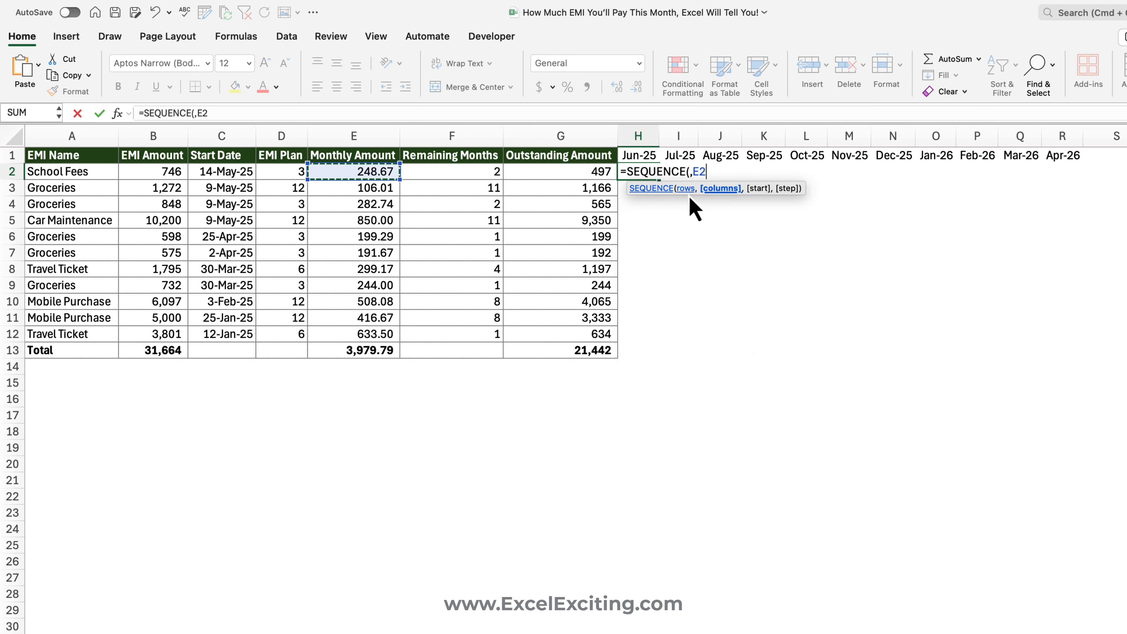
{"action": "type", "text": ","}
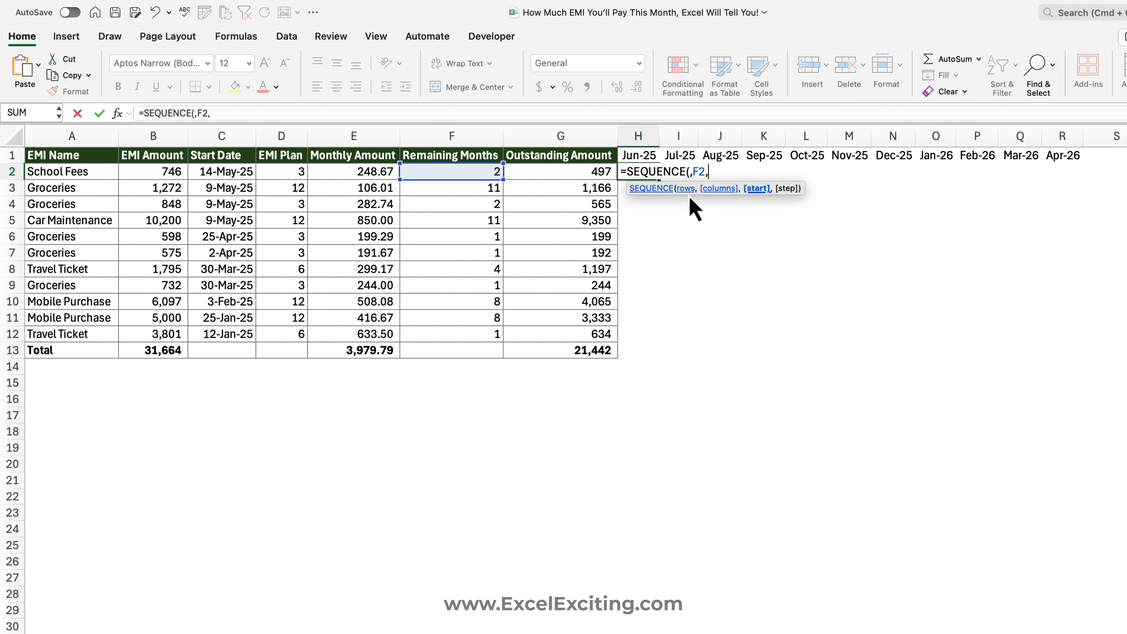
{"action": "type", "text": ",1)"}
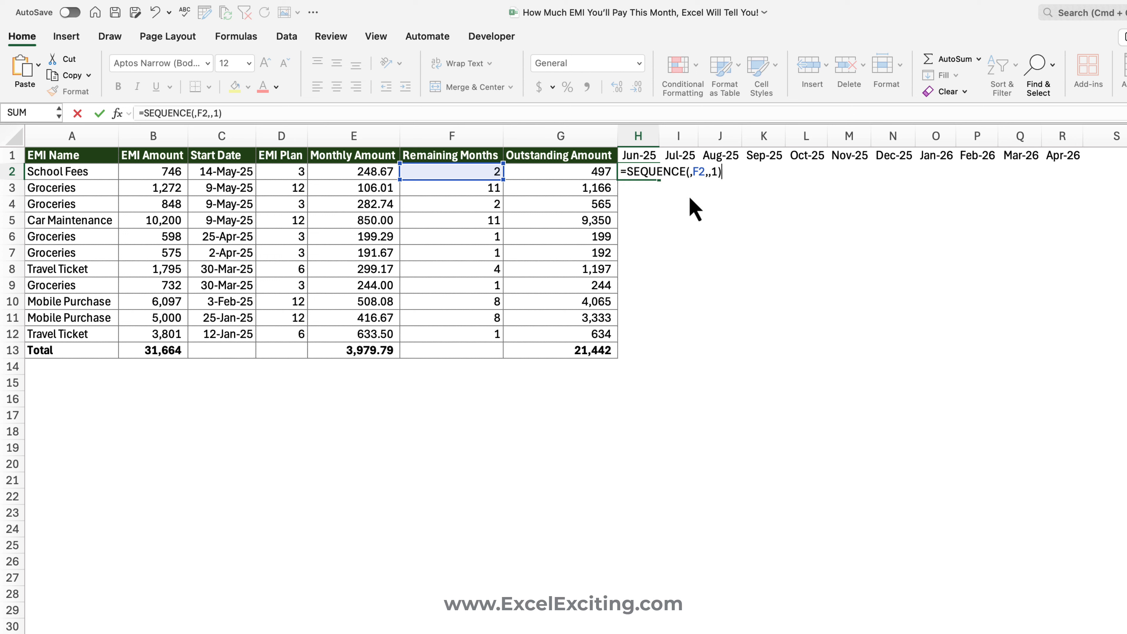
{"action": "key", "text": "Return"}
{"action": "key", "text": "Up"}
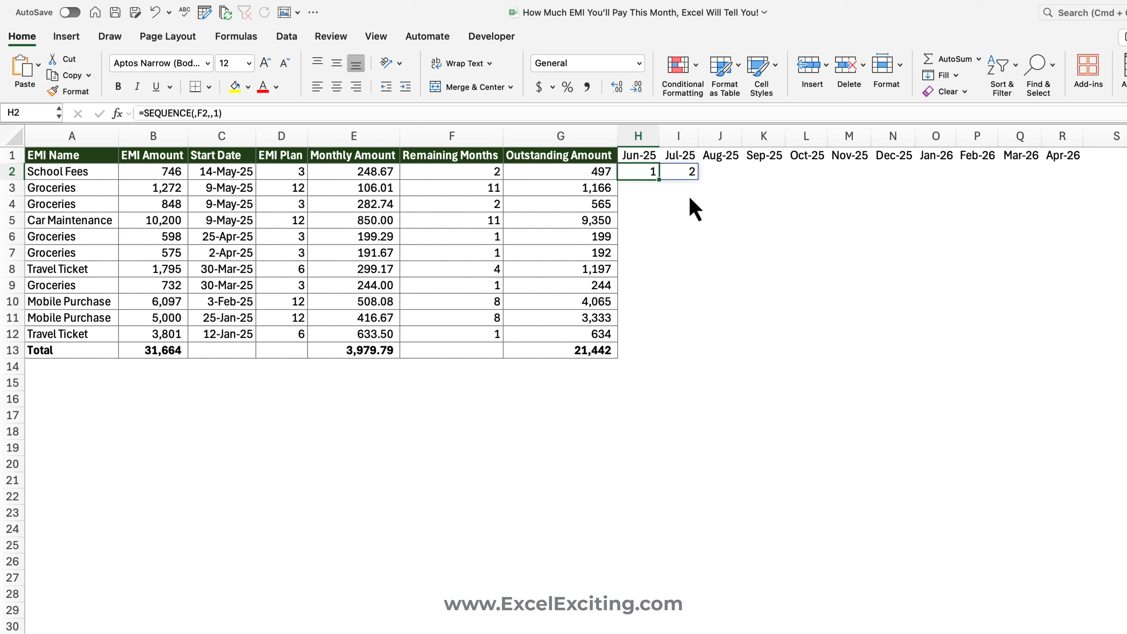
Step: Change the step argument of the SEQUENCE formula in H2 to 0, giving =SEQUENCE(,F2,,0)
{"action": "double_click", "coordinate": [649, 172]}
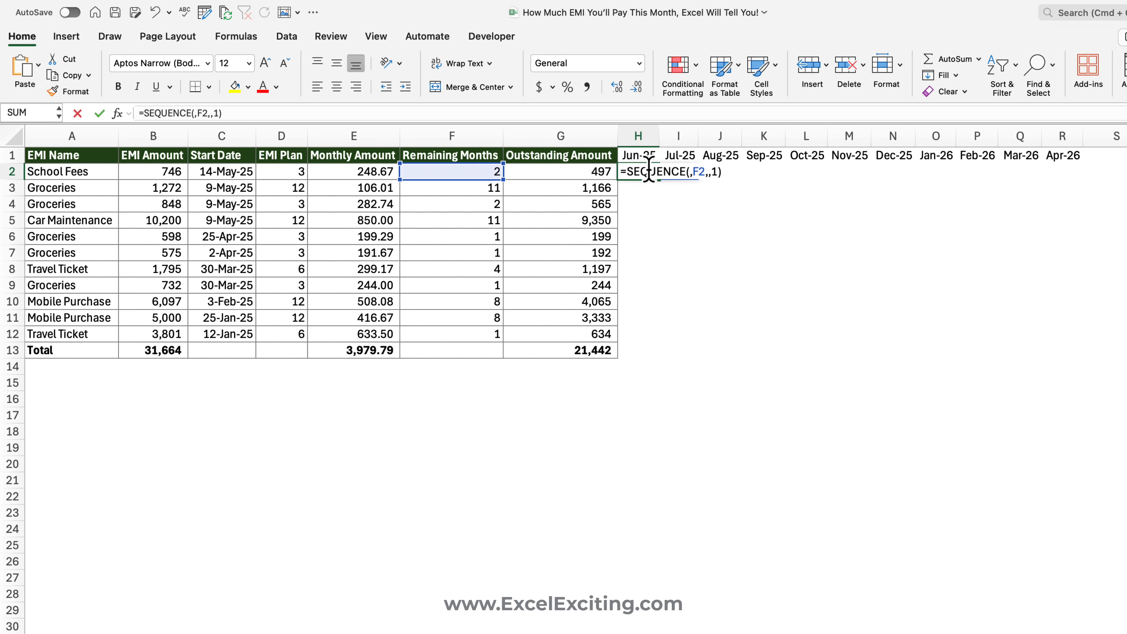
{"action": "left_click", "coordinate": [711, 171]}
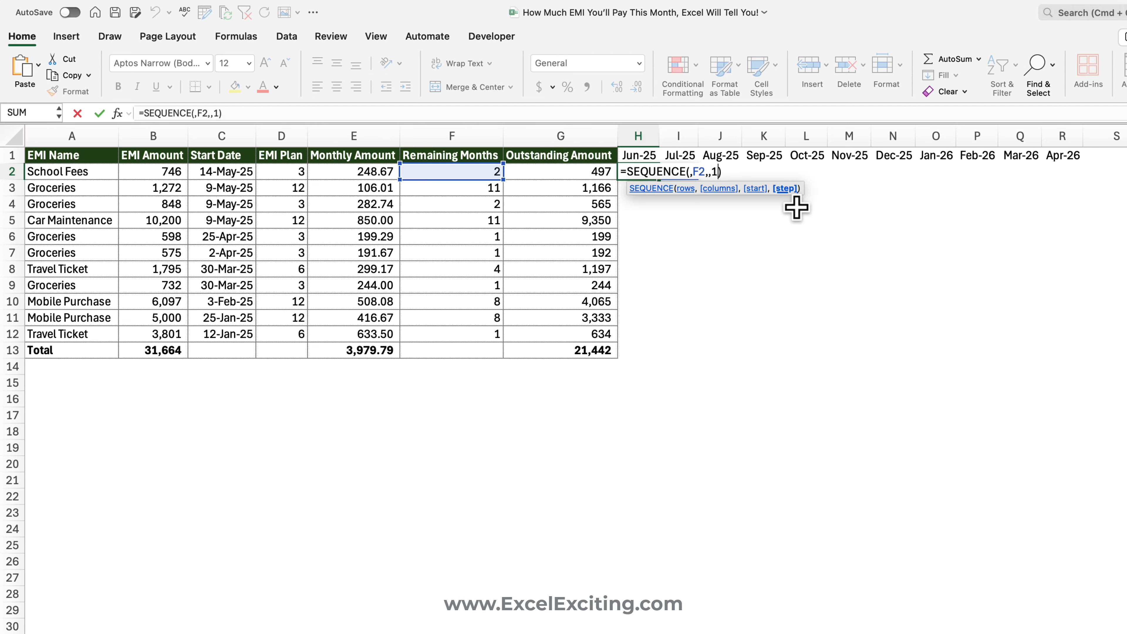
{"action": "key", "text": "BackSpace"}
{"action": "type", "text": "0"}
{"action": "key", "text": "Return"}
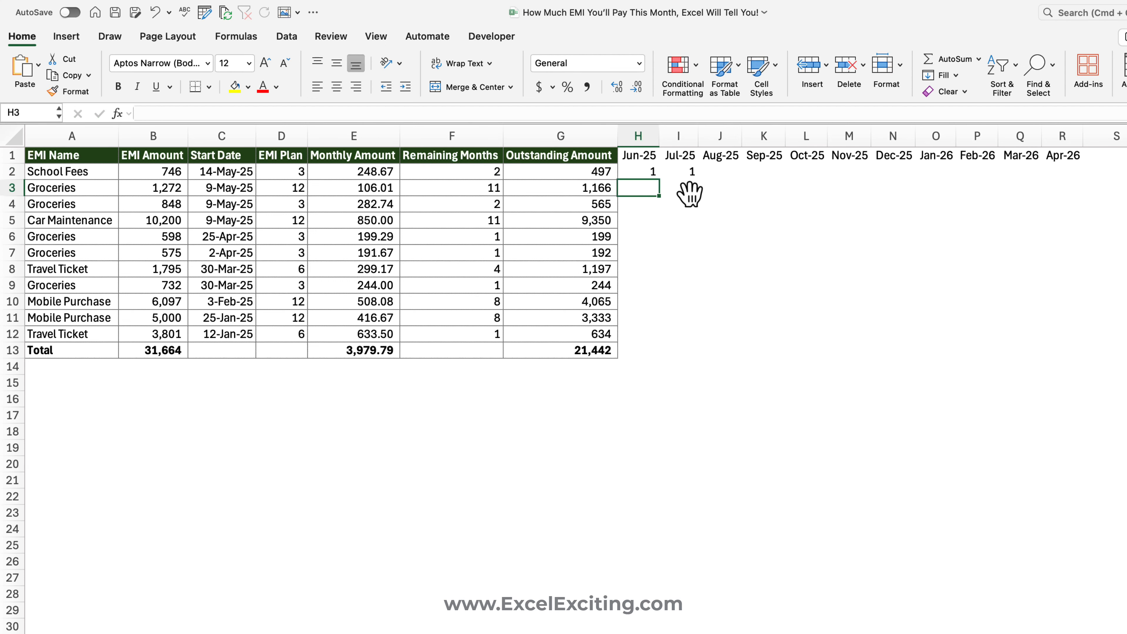
Step: Fill the SEQUENCE formula from H2 down to H12 for every EMI row
{"action": "left_click", "coordinate": [644, 172]}
{"action": "left_click", "coordinate": [679, 171]}
{"action": "left_click", "coordinate": [652, 177]}
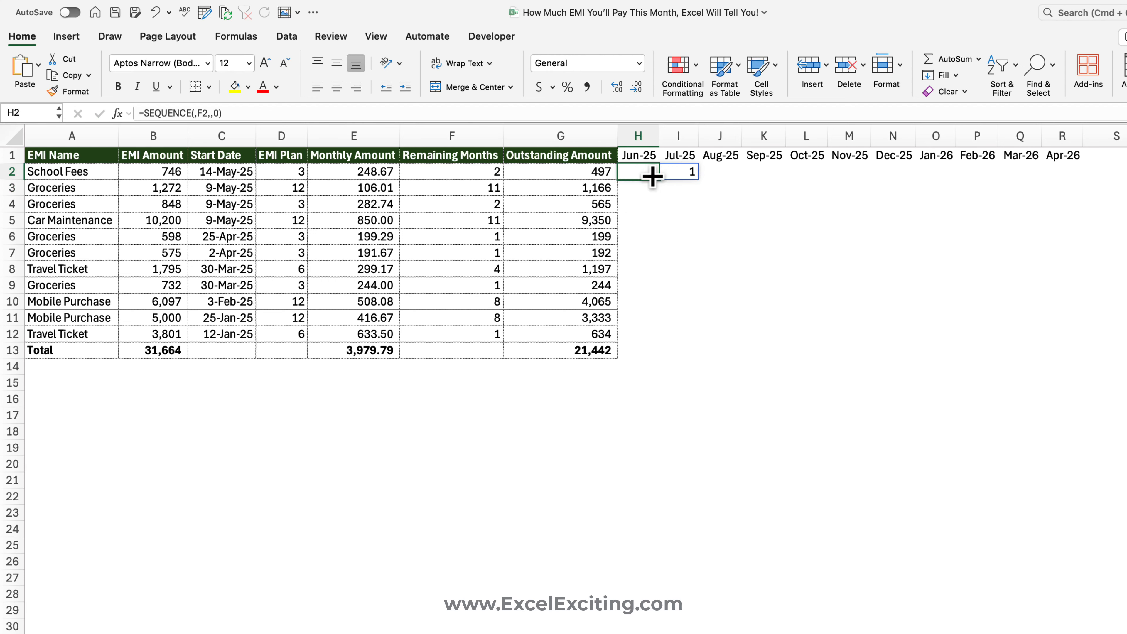
{"action": "left_click_drag", "start_coordinate": [652, 176], "coordinate": [650, 336]}
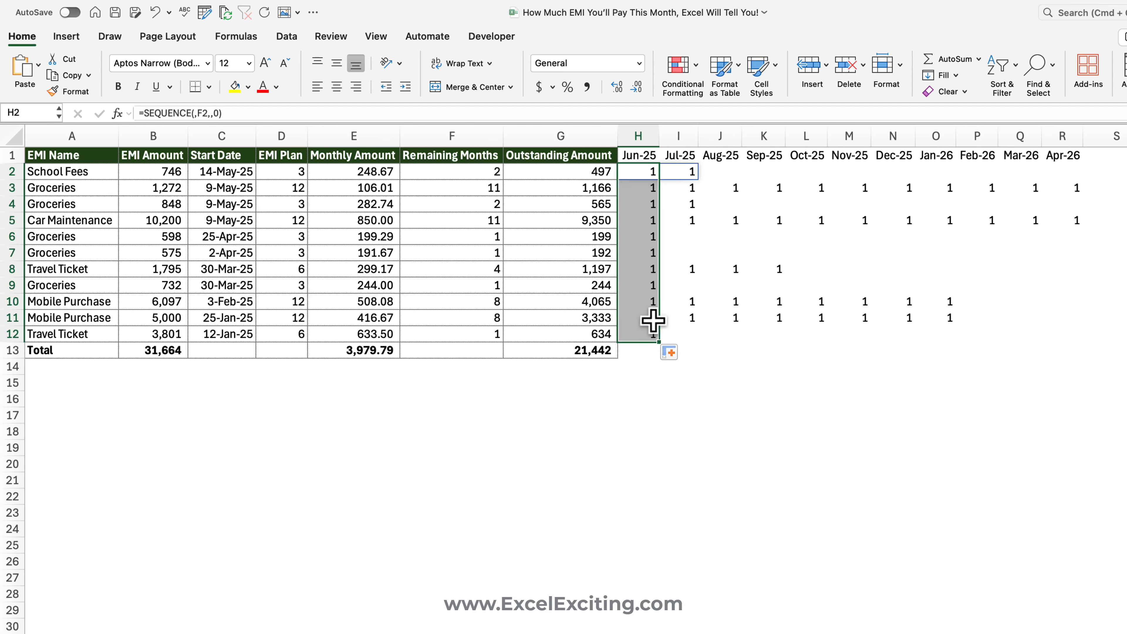
Step: Multiply the SEQUENCE formula in H2 by the monthly amount in E2, giving =SEQUENCE(,F2,,0)*E2
{"action": "left_click", "coordinate": [661, 192]}
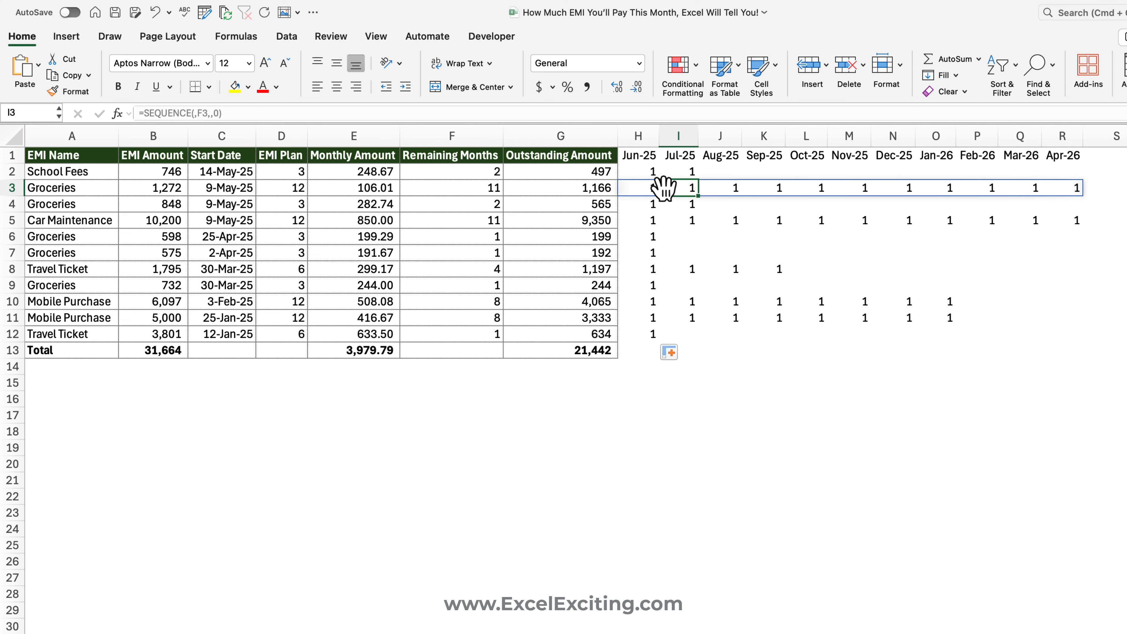
{"action": "left_click", "coordinate": [650, 175]}
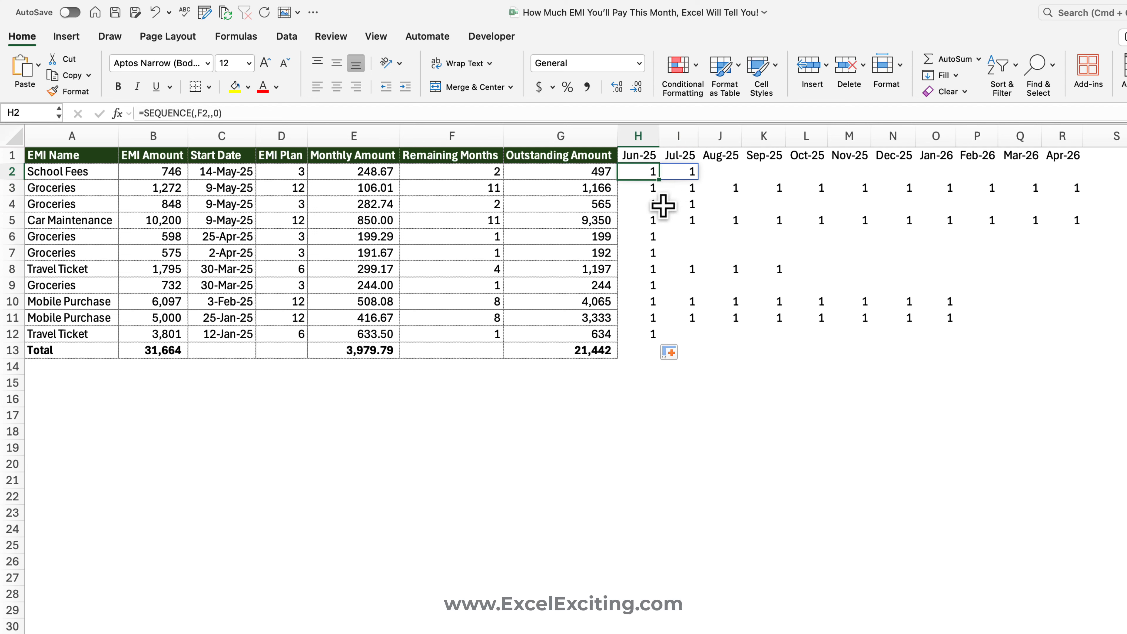
{"action": "left_click", "coordinate": [260, 113]}
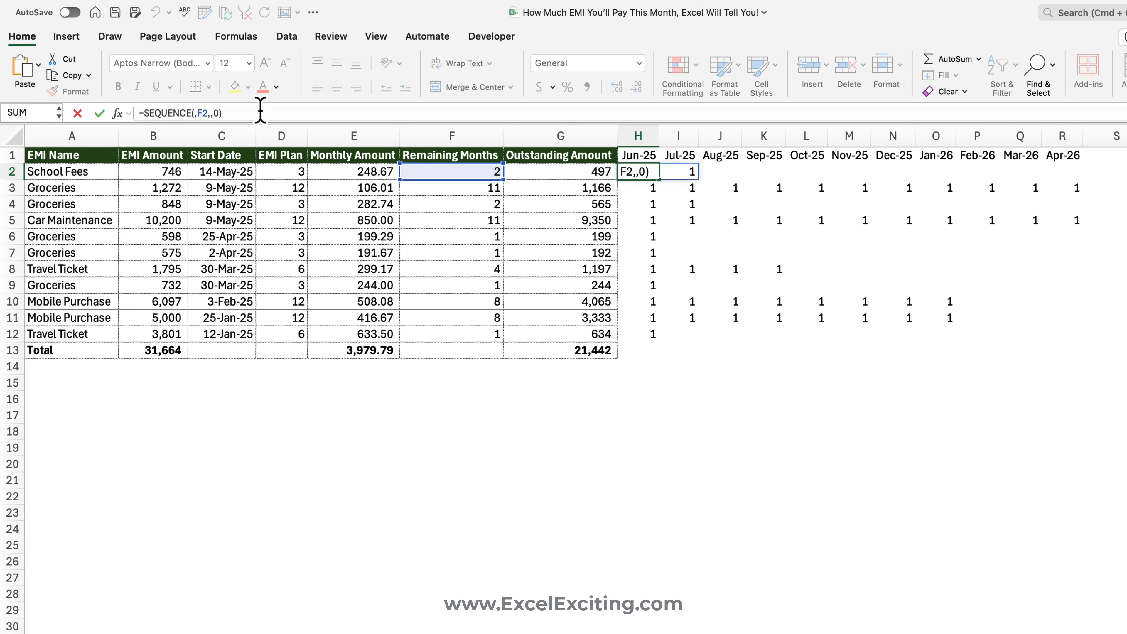
{"action": "type", "text": "*"}
{"action": "left_click", "coordinate": [372, 173]}
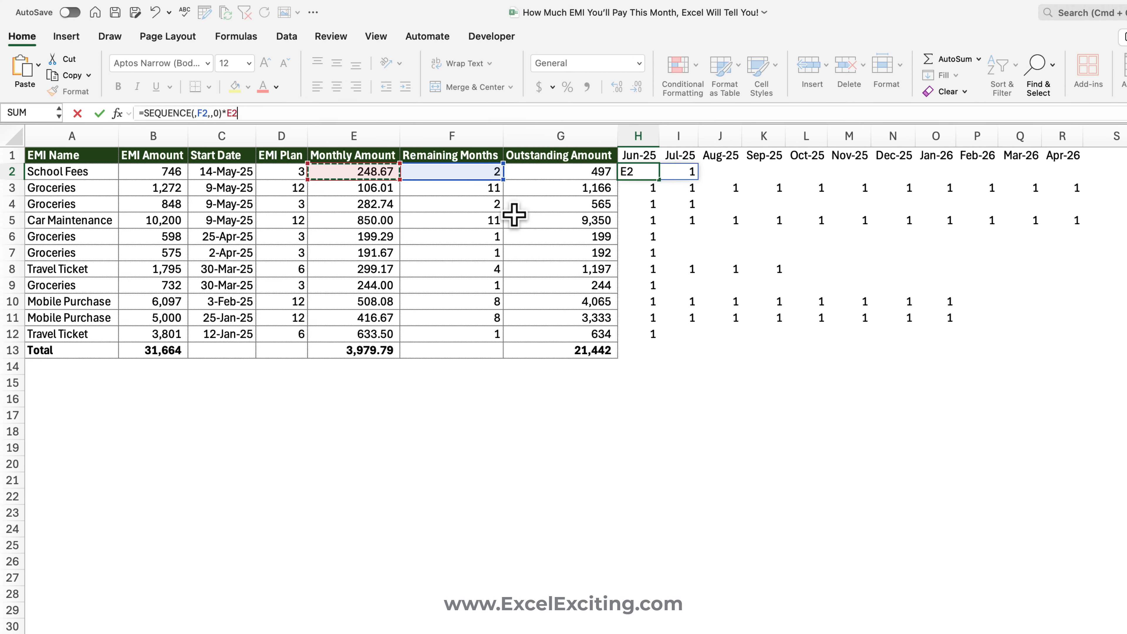
{"action": "key", "text": "Return"}
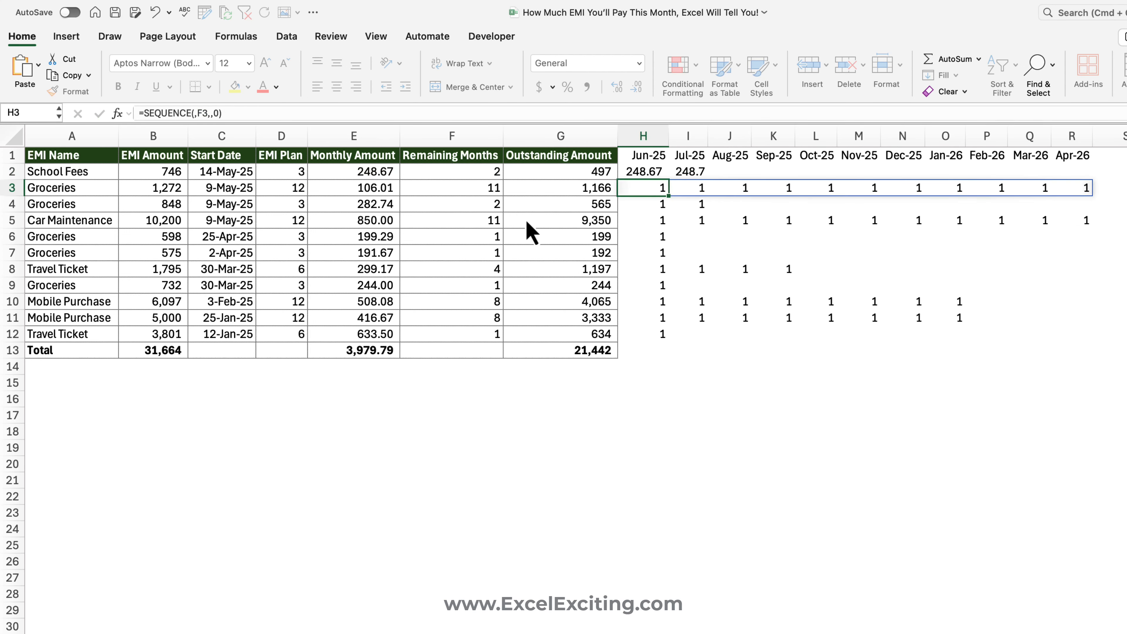
Step: Format H2:S12 in comma style without decimals, and fill the updated H2 formula down to H12
{"action": "left_click", "coordinate": [649, 175]}
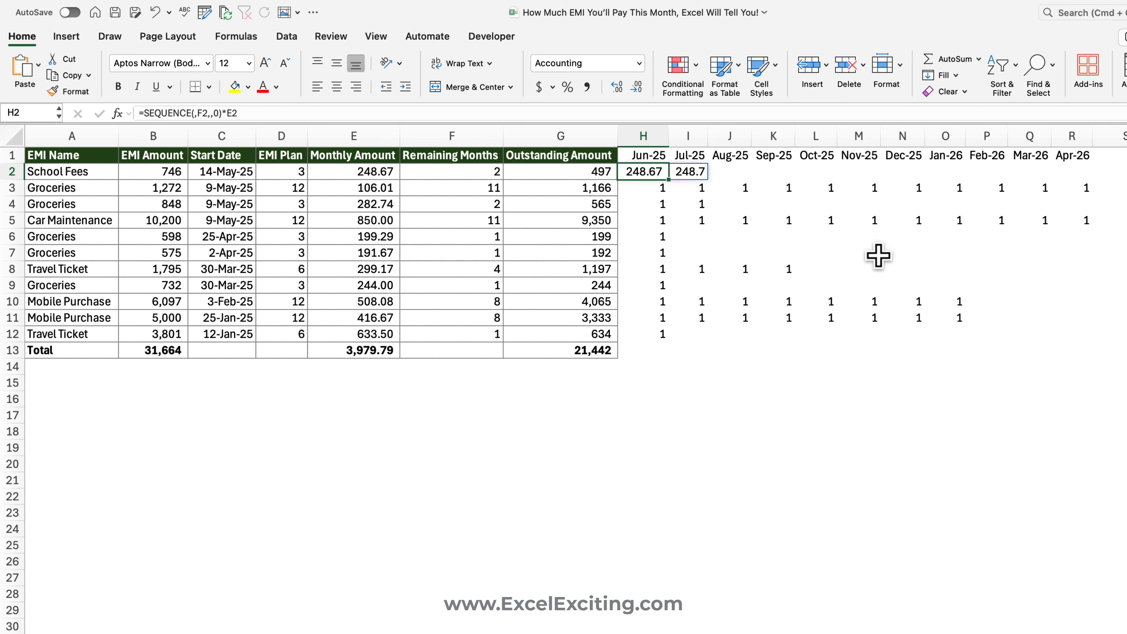
{"action": "left_click_drag", "start_coordinate": [1103, 335], "coordinate": [644, 167]}
{"action": "left_click", "coordinate": [587, 87]}
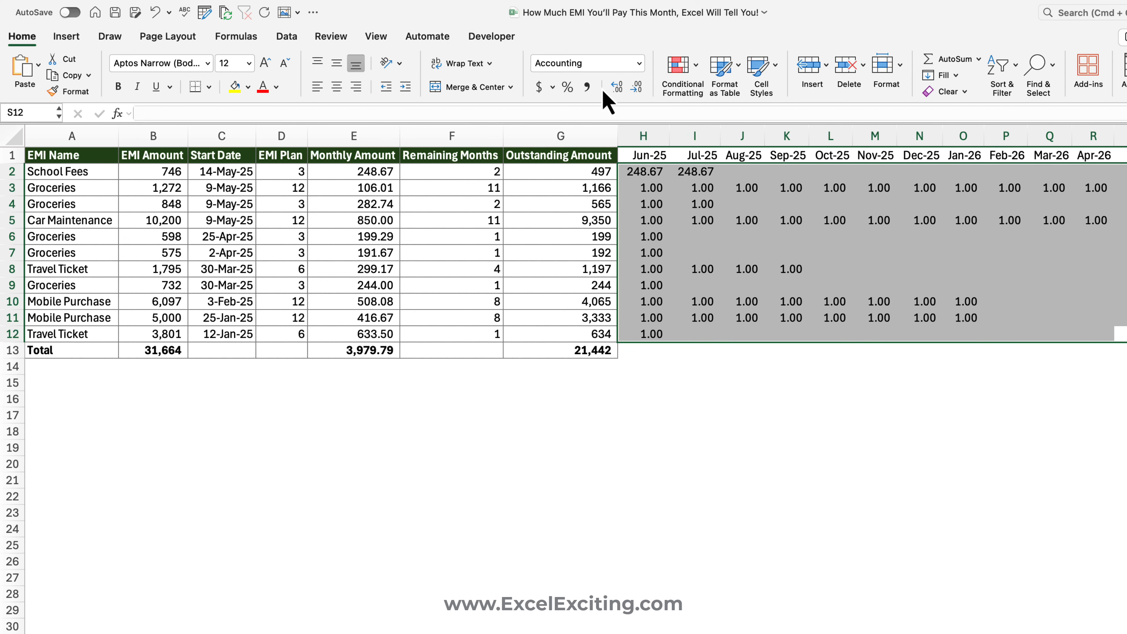
{"action": "left_click", "coordinate": [637, 87]}
{"action": "left_click", "coordinate": [637, 87]}
{"action": "left_click", "coordinate": [647, 173]}
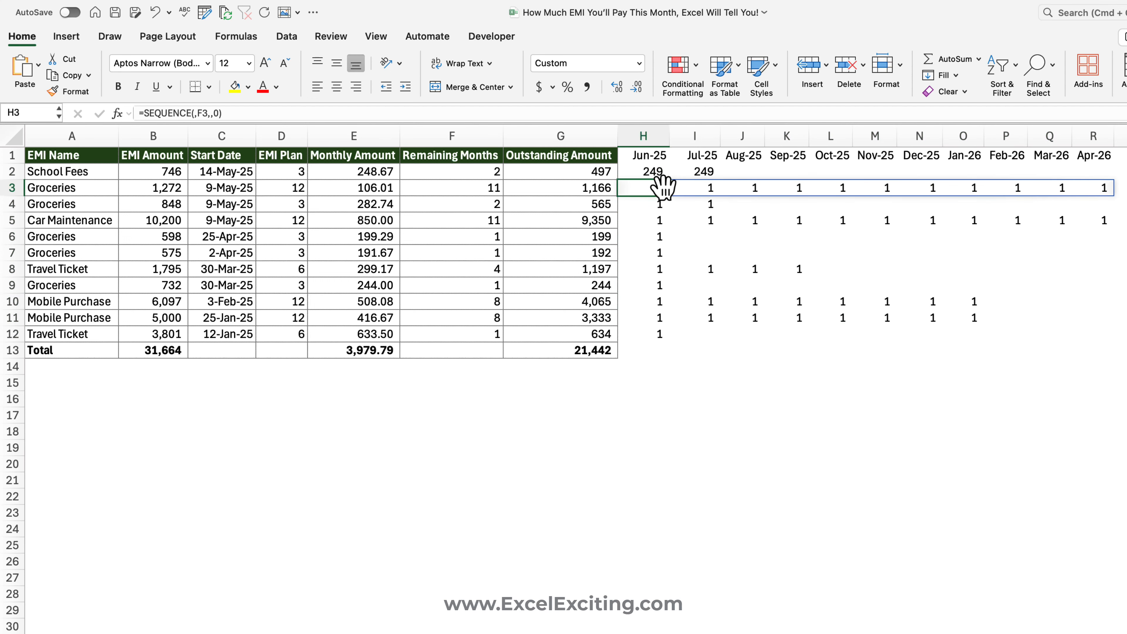
{"action": "left_click_drag", "start_coordinate": [668, 182], "coordinate": [662, 338]}
Step: Total the first month's payments in H13 with a SUM over H2:H12
{"action": "left_click", "coordinate": [654, 353]}
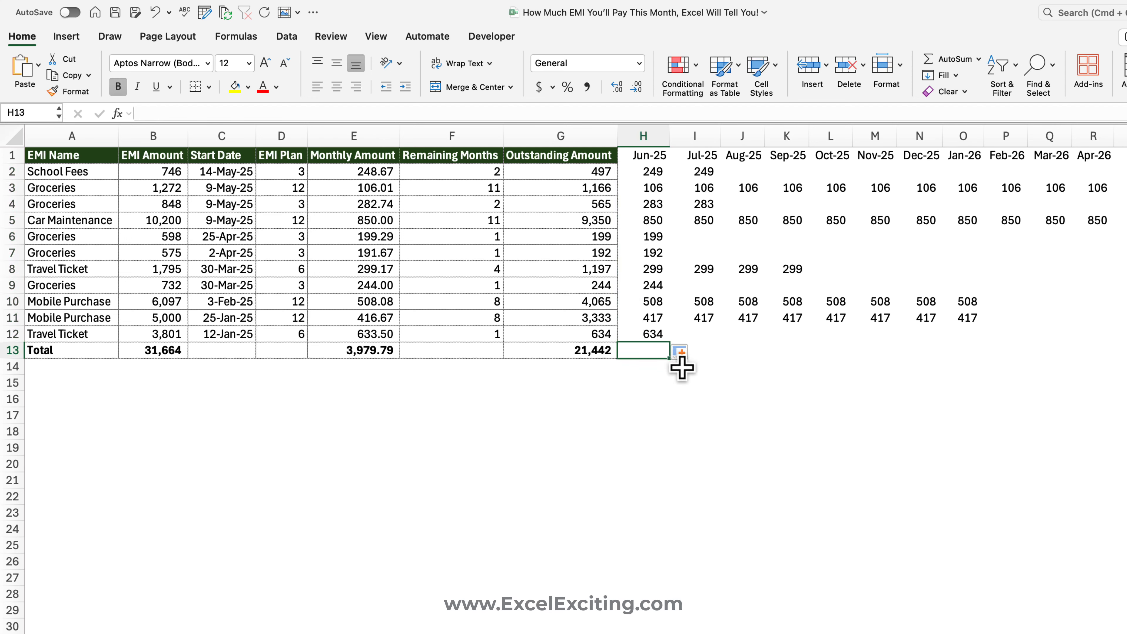
{"action": "type", "text": "=SUM("}
{"action": "key", "text": "Up"}
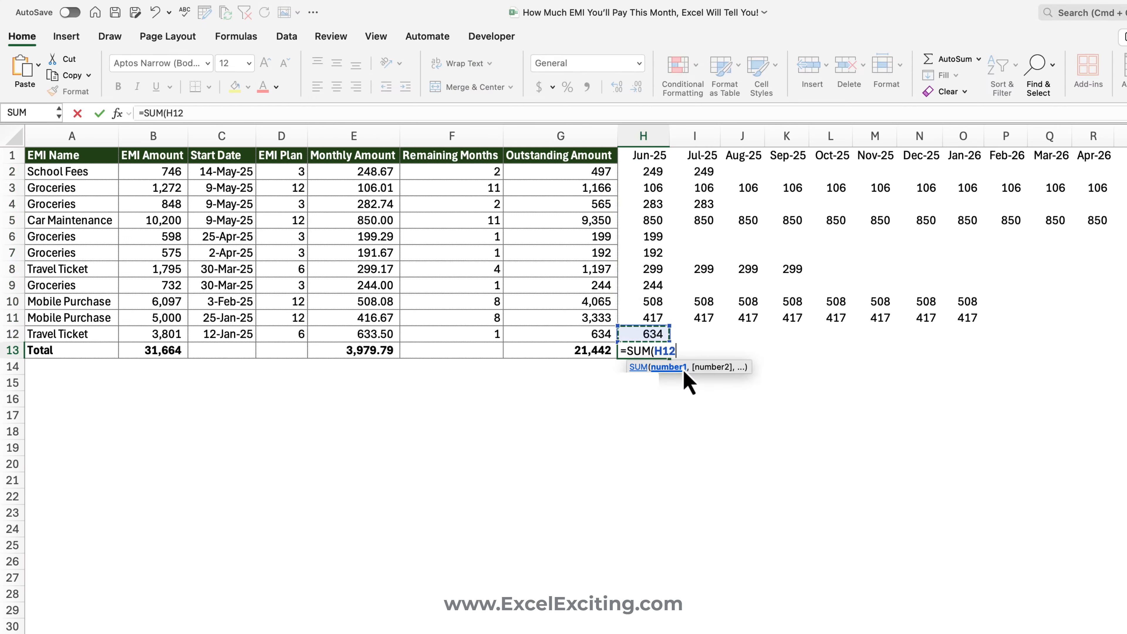
{"action": "key", "text": "shift+Up"}
{"action": "key", "text": "shift+Up"}
{"action": "key", "text": "shift+Up"}
{"action": "key", "text": "shift+Up"}
{"action": "key", "text": "shift+Up"}
{"action": "key", "text": "shift+Up"}
{"action": "key", "text": "shift+Up"}
{"action": "key", "text": "shift+Up"}
{"action": "key", "text": "shift+Up"}
{"action": "key", "text": "shift+Up"}
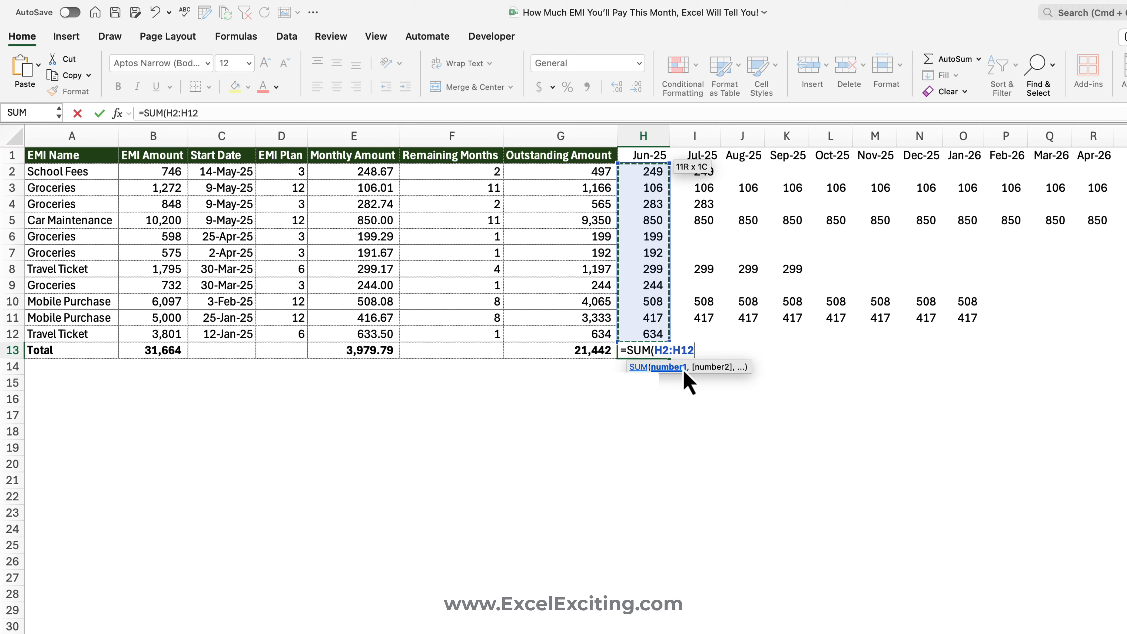
{"action": "key", "text": "Return"}
Step: Copy the SUM formula from H13 across I13:R13 to total each remaining month
{"action": "key", "text": "Up"}
{"action": "key", "text": "super+c"}
{"action": "key", "text": "Right"}
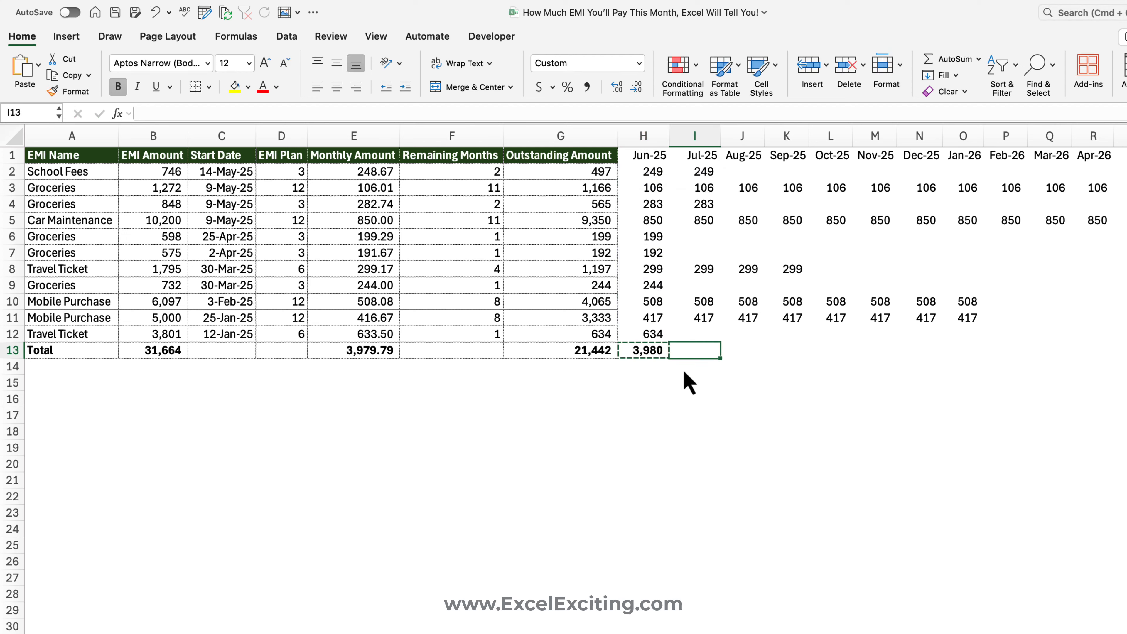
{"action": "key", "text": "shift+Right"}
{"action": "key", "text": "shift+Right"}
{"action": "key", "text": "shift+Right"}
{"action": "key", "text": "shift+Right"}
{"action": "key", "text": "shift+Right"}
{"action": "key", "text": "shift+Right"}
{"action": "key", "text": "shift+Right"}
{"action": "key", "text": "shift+Right"}
{"action": "key", "text": "shift+Right"}
{"action": "key", "text": "Return"}
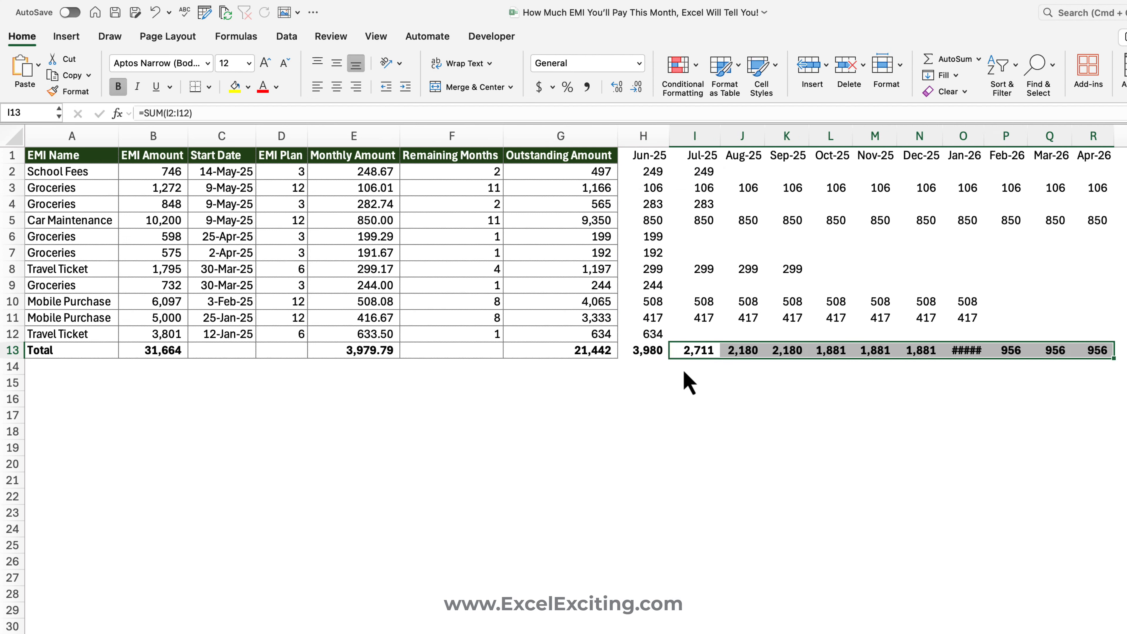
{"action": "key", "text": "Up"}
{"action": "key", "text": "Down"}
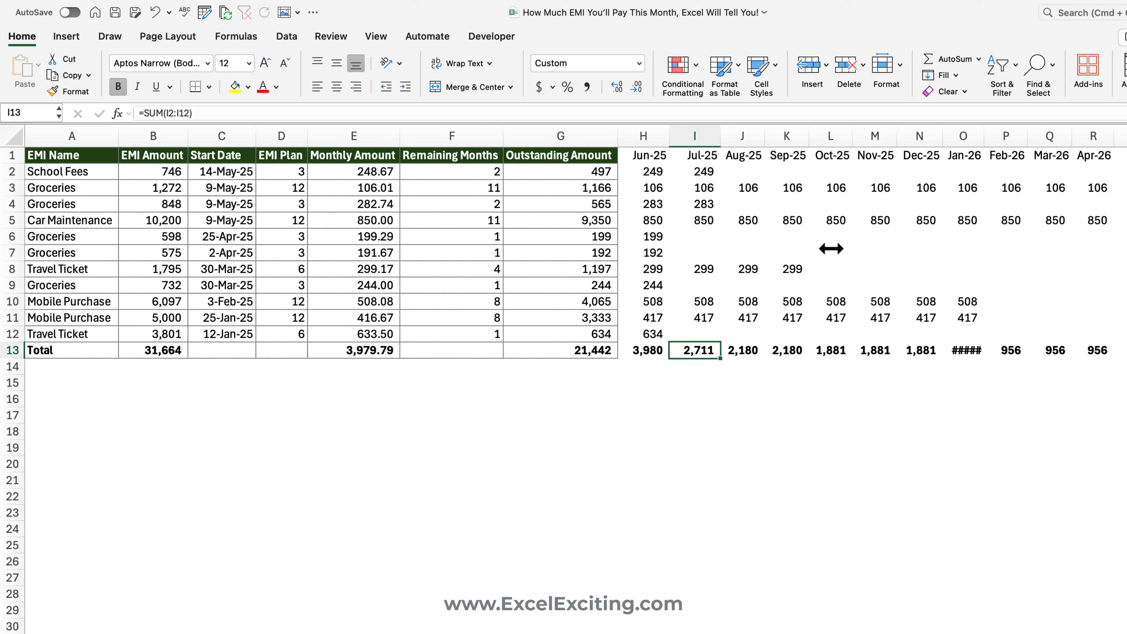
Step: Widen column O and adjust the widths of month columns H through R to fit their contents
{"action": "left_click_drag", "start_coordinate": [984, 133], "coordinate": [988, 133]}
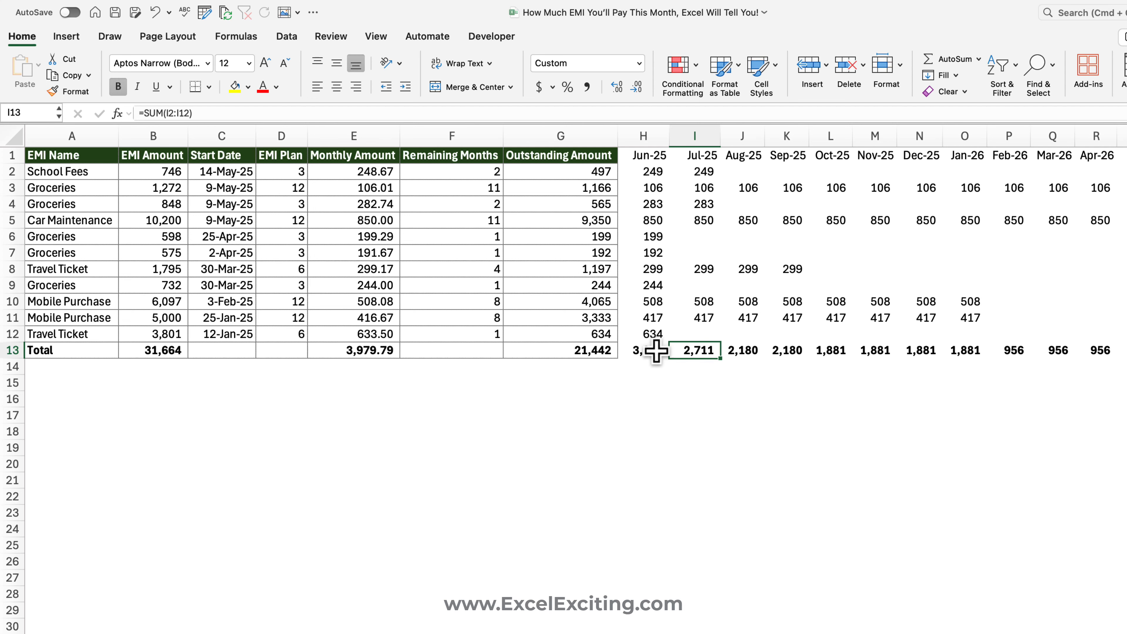
{"action": "left_click_drag", "start_coordinate": [668, 133], "coordinate": [706, 129]}
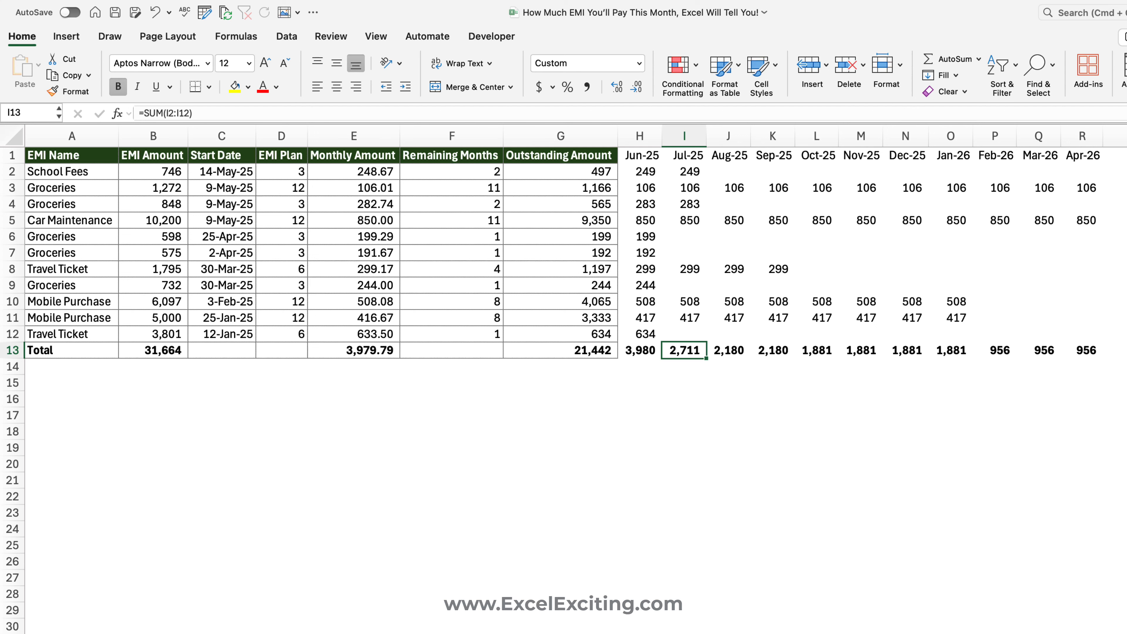
{"action": "left_click", "coordinate": [643, 316]}
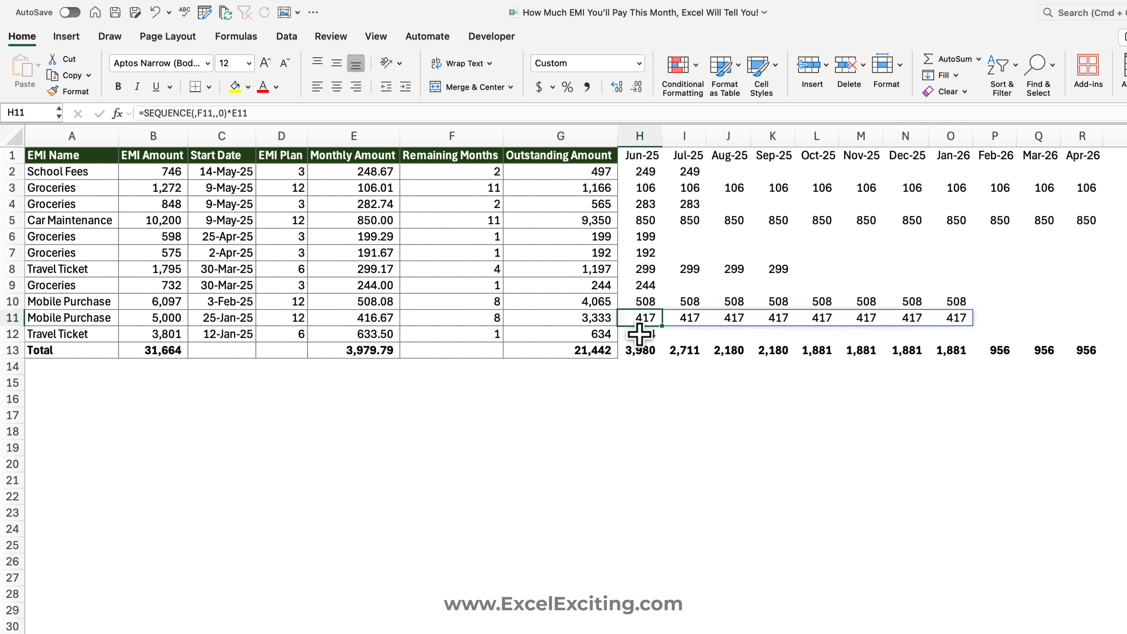
{"action": "left_click", "coordinate": [645, 351]}
{"action": "left_click", "coordinate": [685, 353]}
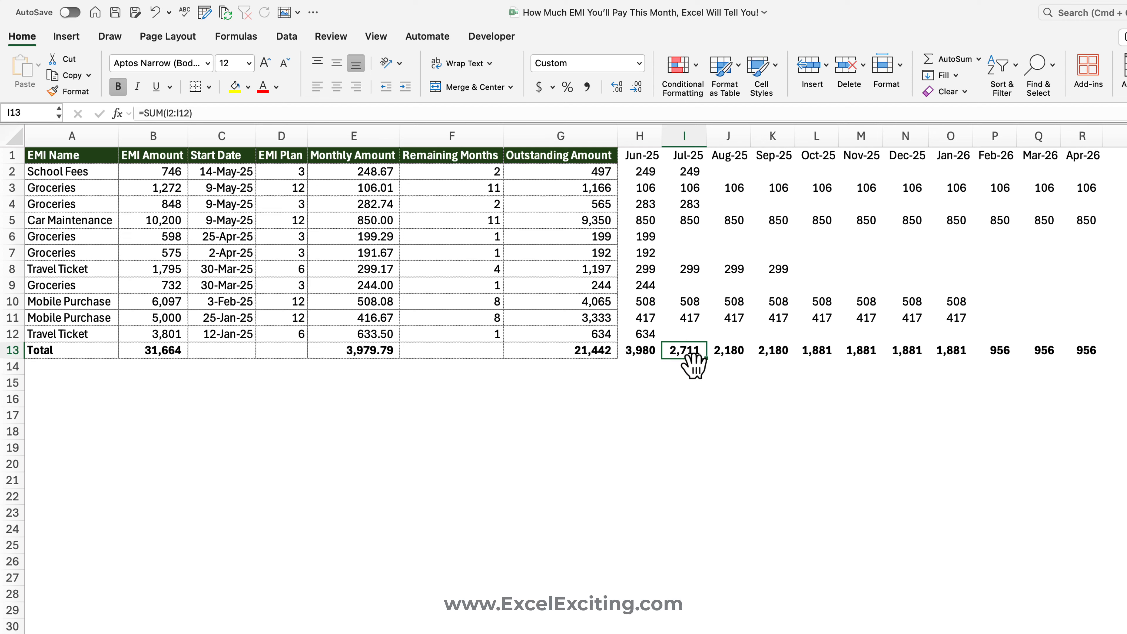
{"action": "left_click", "coordinate": [693, 205]}
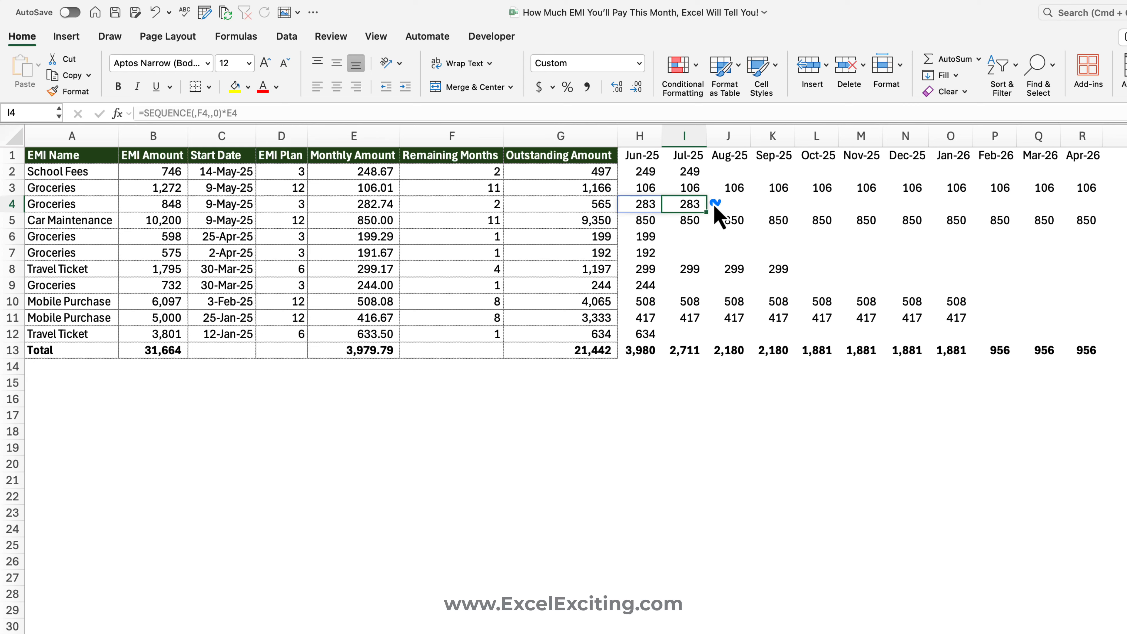
{"action": "left_click_drag", "start_coordinate": [714, 205], "coordinate": [722, 200]}
{"action": "left_click_drag", "start_coordinate": [798, 267], "coordinate": [820, 261]}
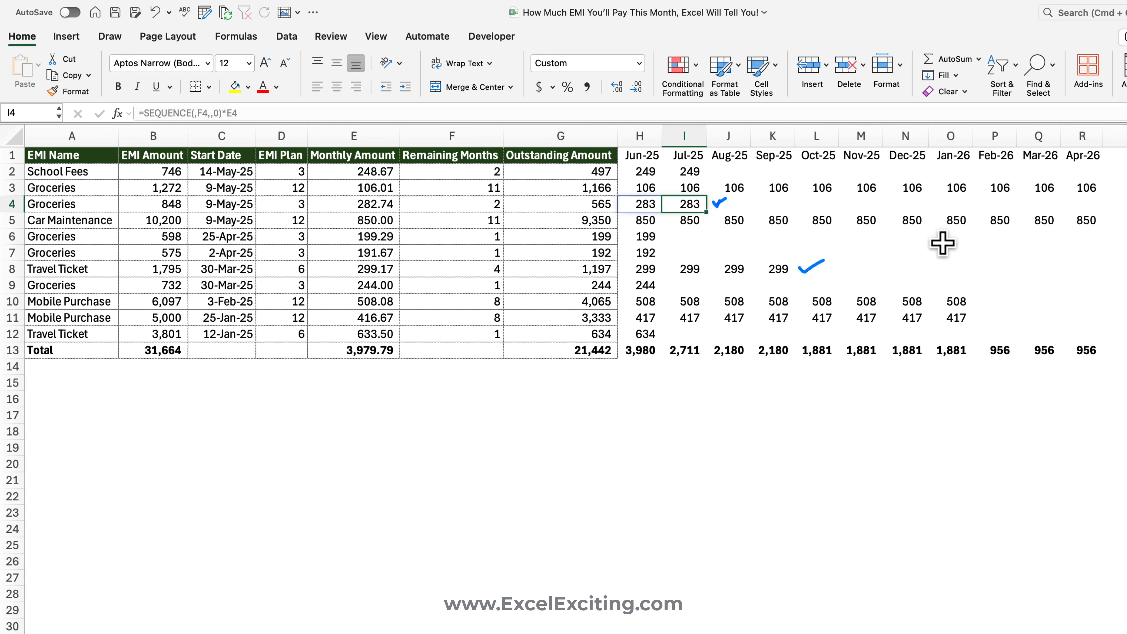
{"action": "left_click_drag", "start_coordinate": [1105, 220], "coordinate": [1120, 214]}
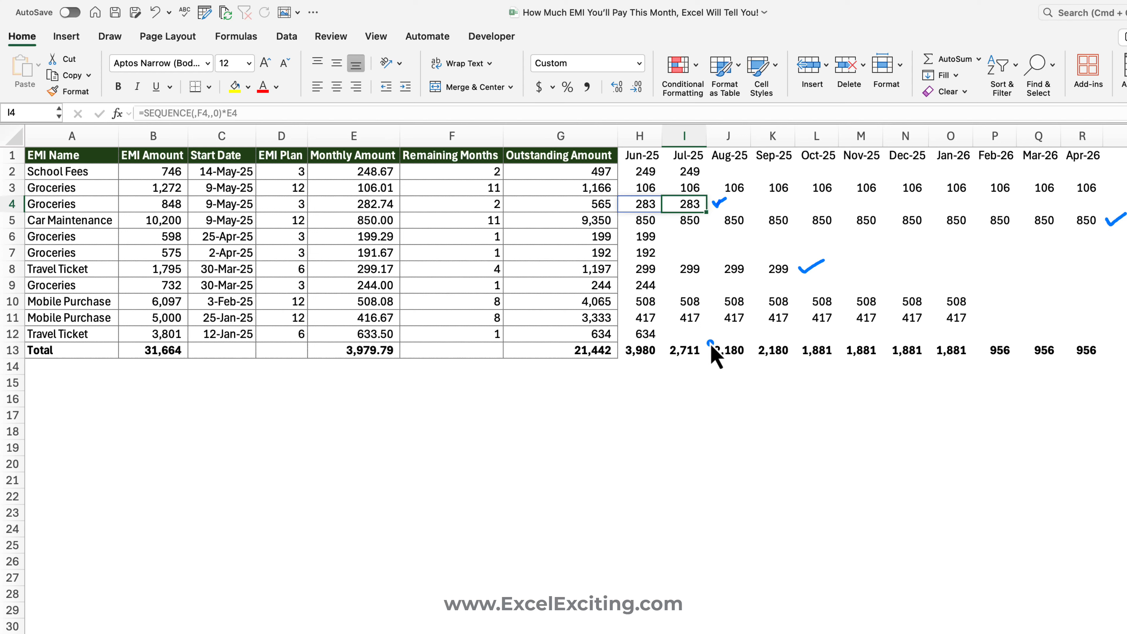
{"action": "mouse_move", "coordinate": [711, 341]}
{"action": "left_mouse_down"}
{"action": "mouse_move", "coordinate": [687, 336]}
{"action": "mouse_move", "coordinate": [705, 364]}
{"action": "left_mouse_up"}
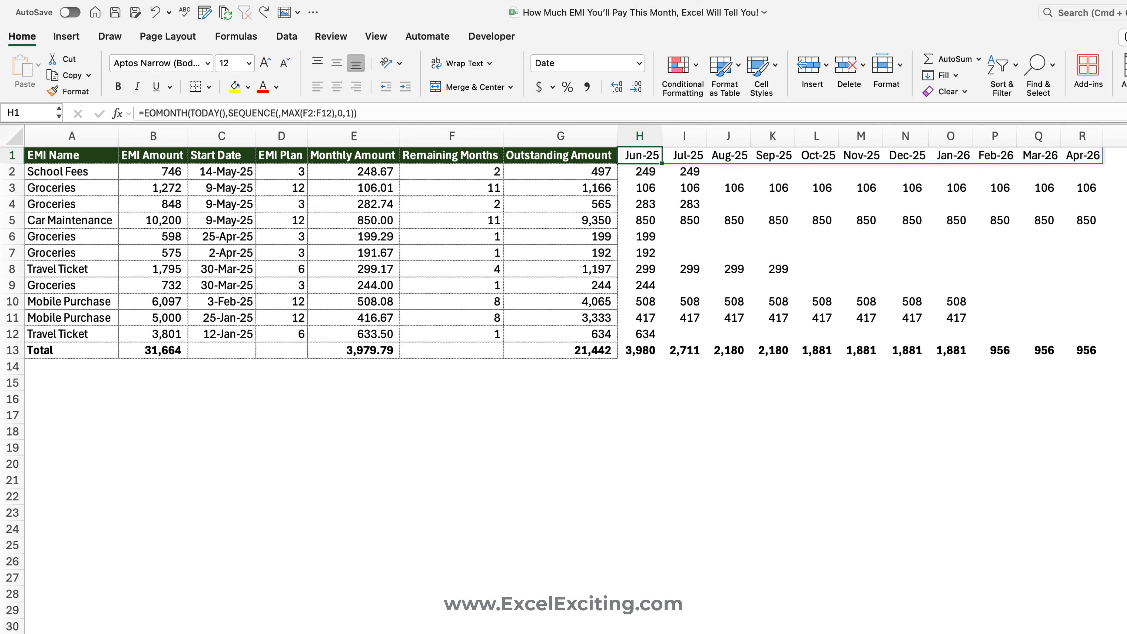
Step: Clear the whole monthly schedule in H1:R13, including month headers, payments and totals
{"action": "left_click_drag", "start_coordinate": [1096, 344], "coordinate": [640, 153]}
{"action": "key", "text": "Delete"}
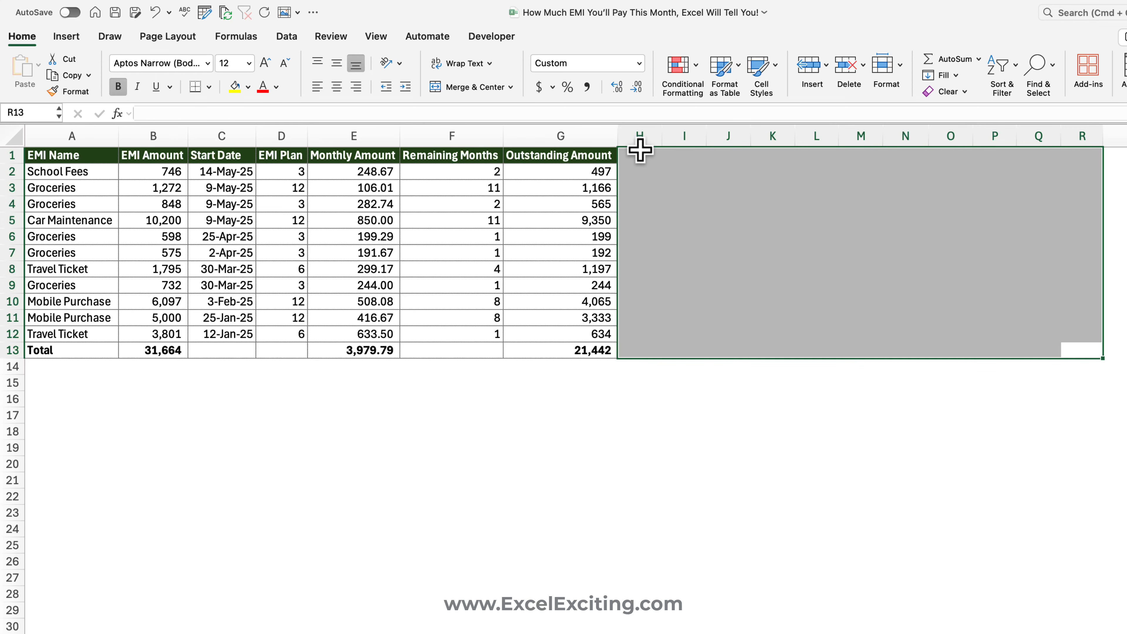
Step: Begin entering a new formula in the emptied cell H1
{"action": "left_click", "coordinate": [647, 154]}
{"action": "type", "text": "=m"}
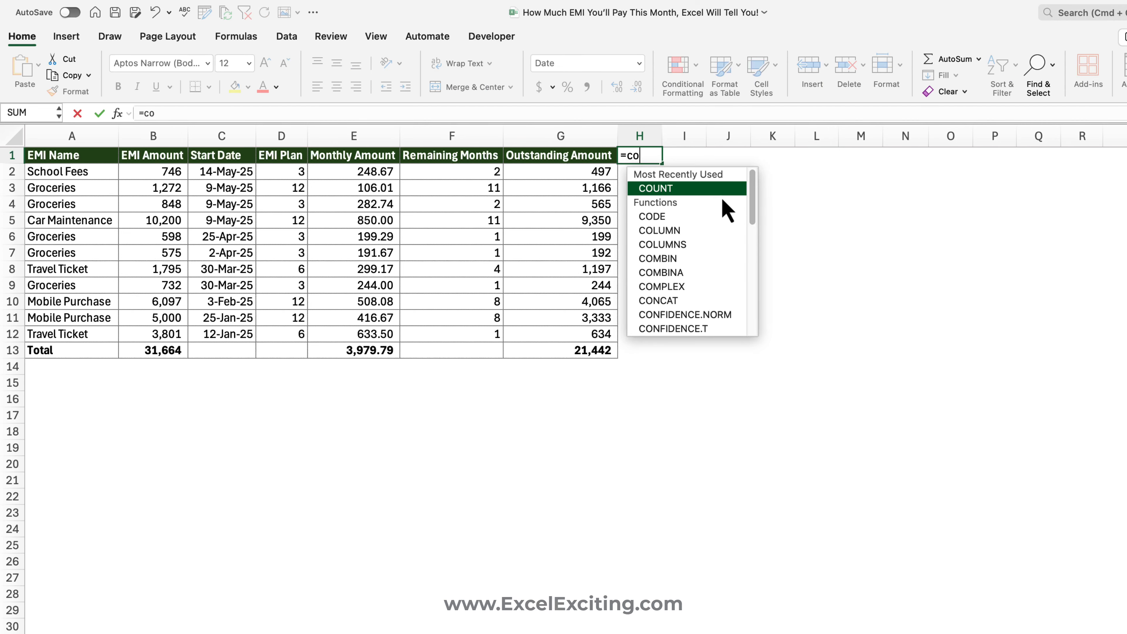